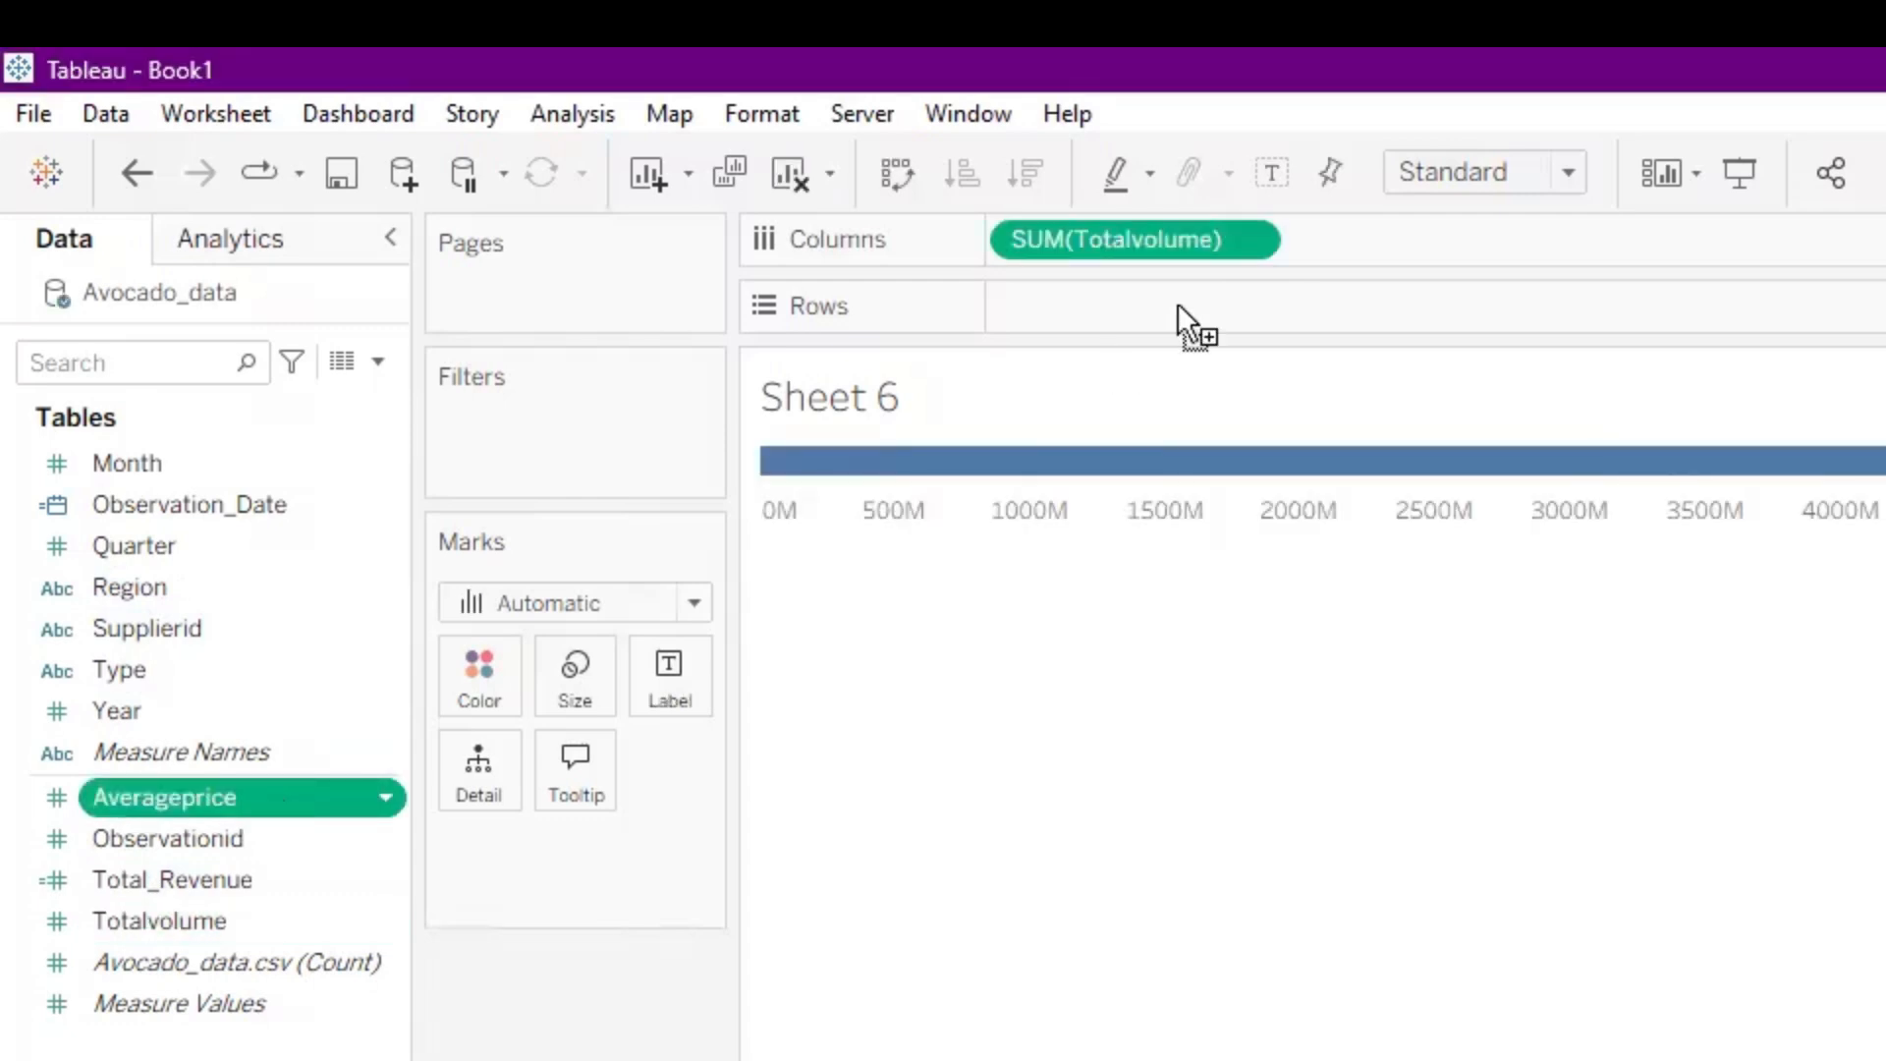
Add Averageprice to the rows against Totalvolume and set the mark type to Circle.
{"action": "left_click_drag", "start_coordinate": [1177, 303], "coordinate": [1176, 308]}
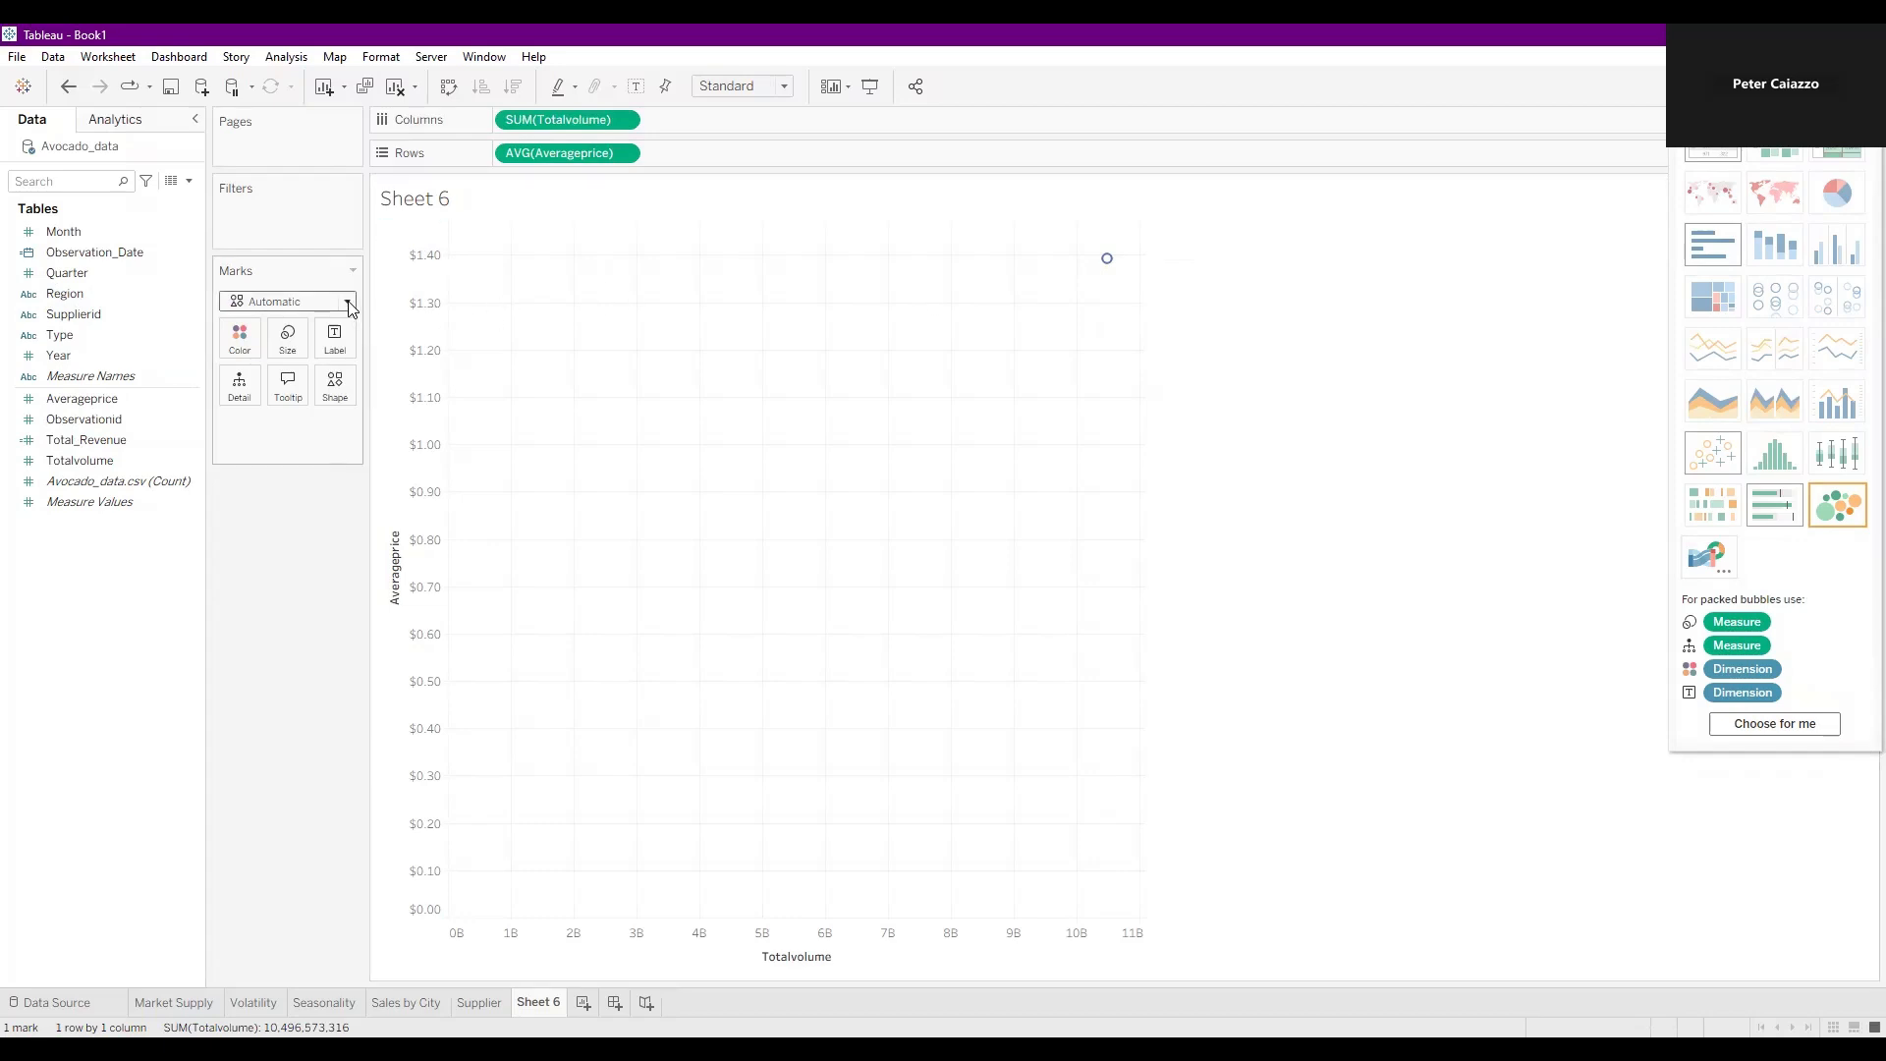
{"action": "left_click", "coordinate": [349, 302]}
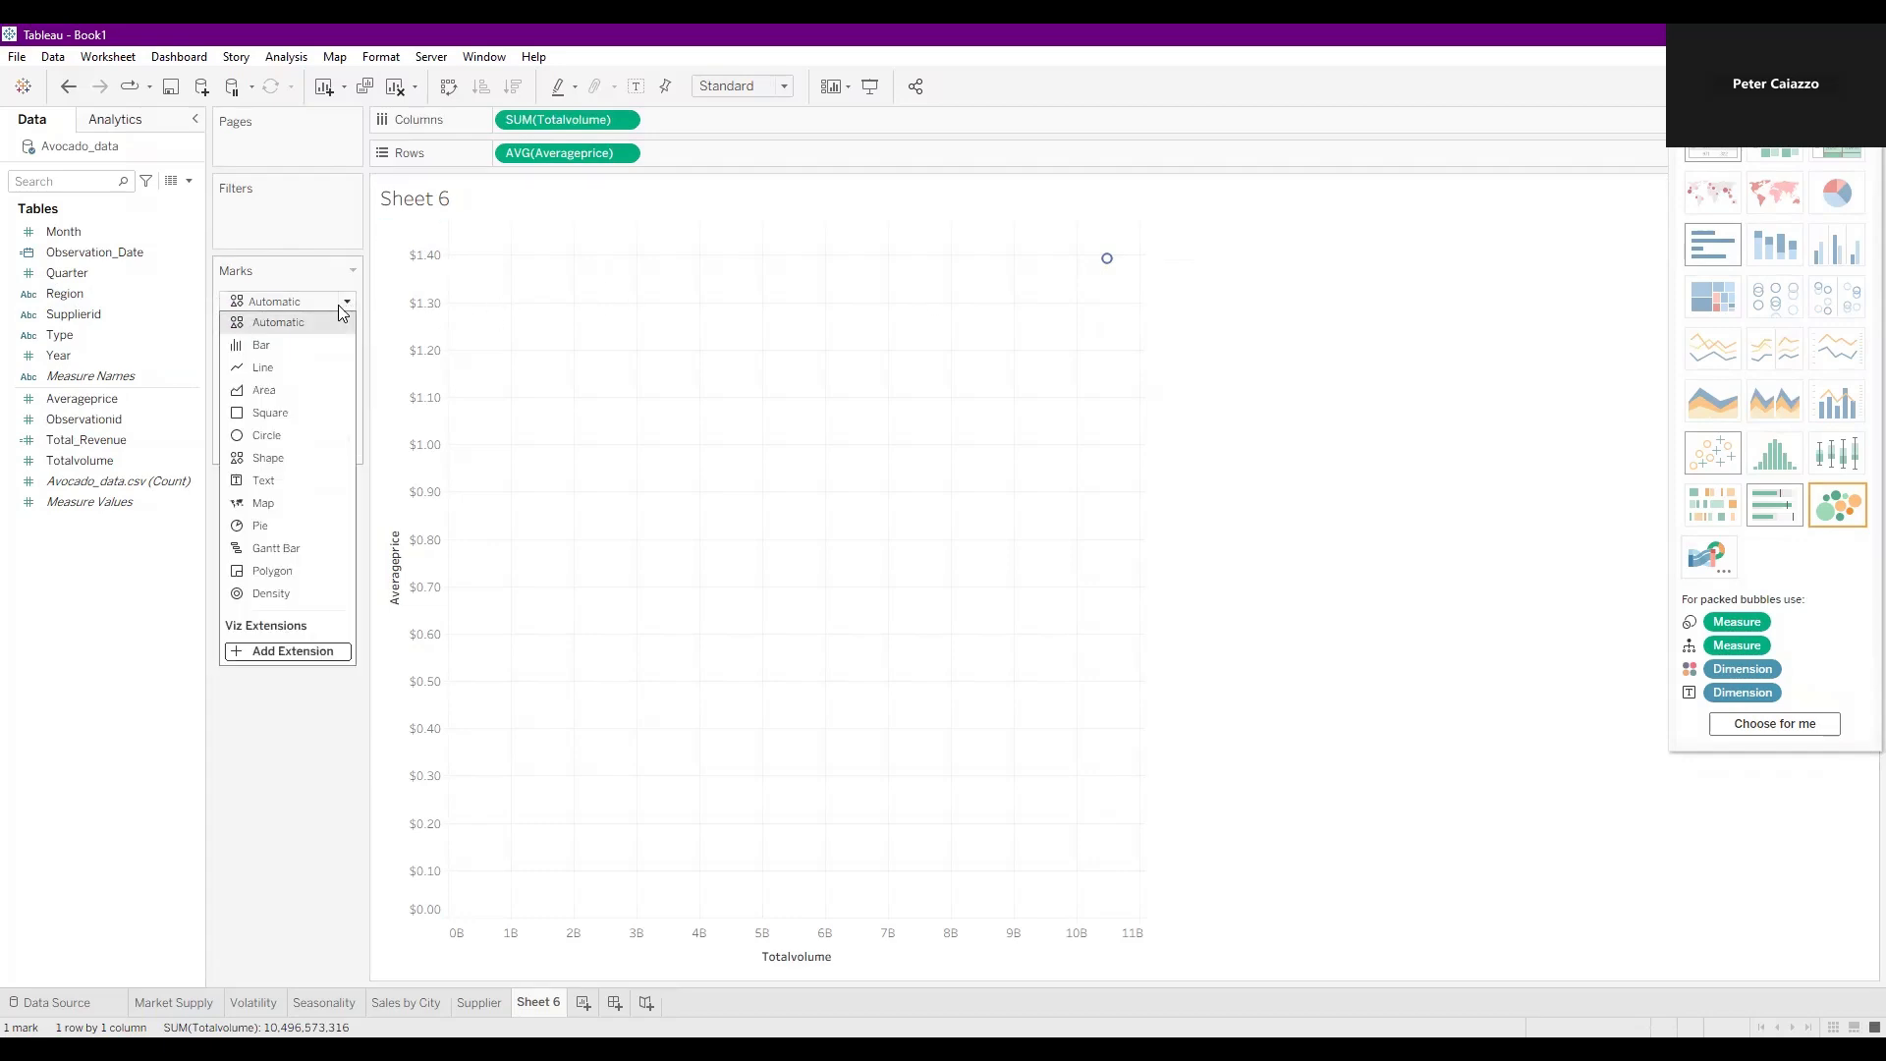
{"action": "left_click", "coordinate": [310, 434]}
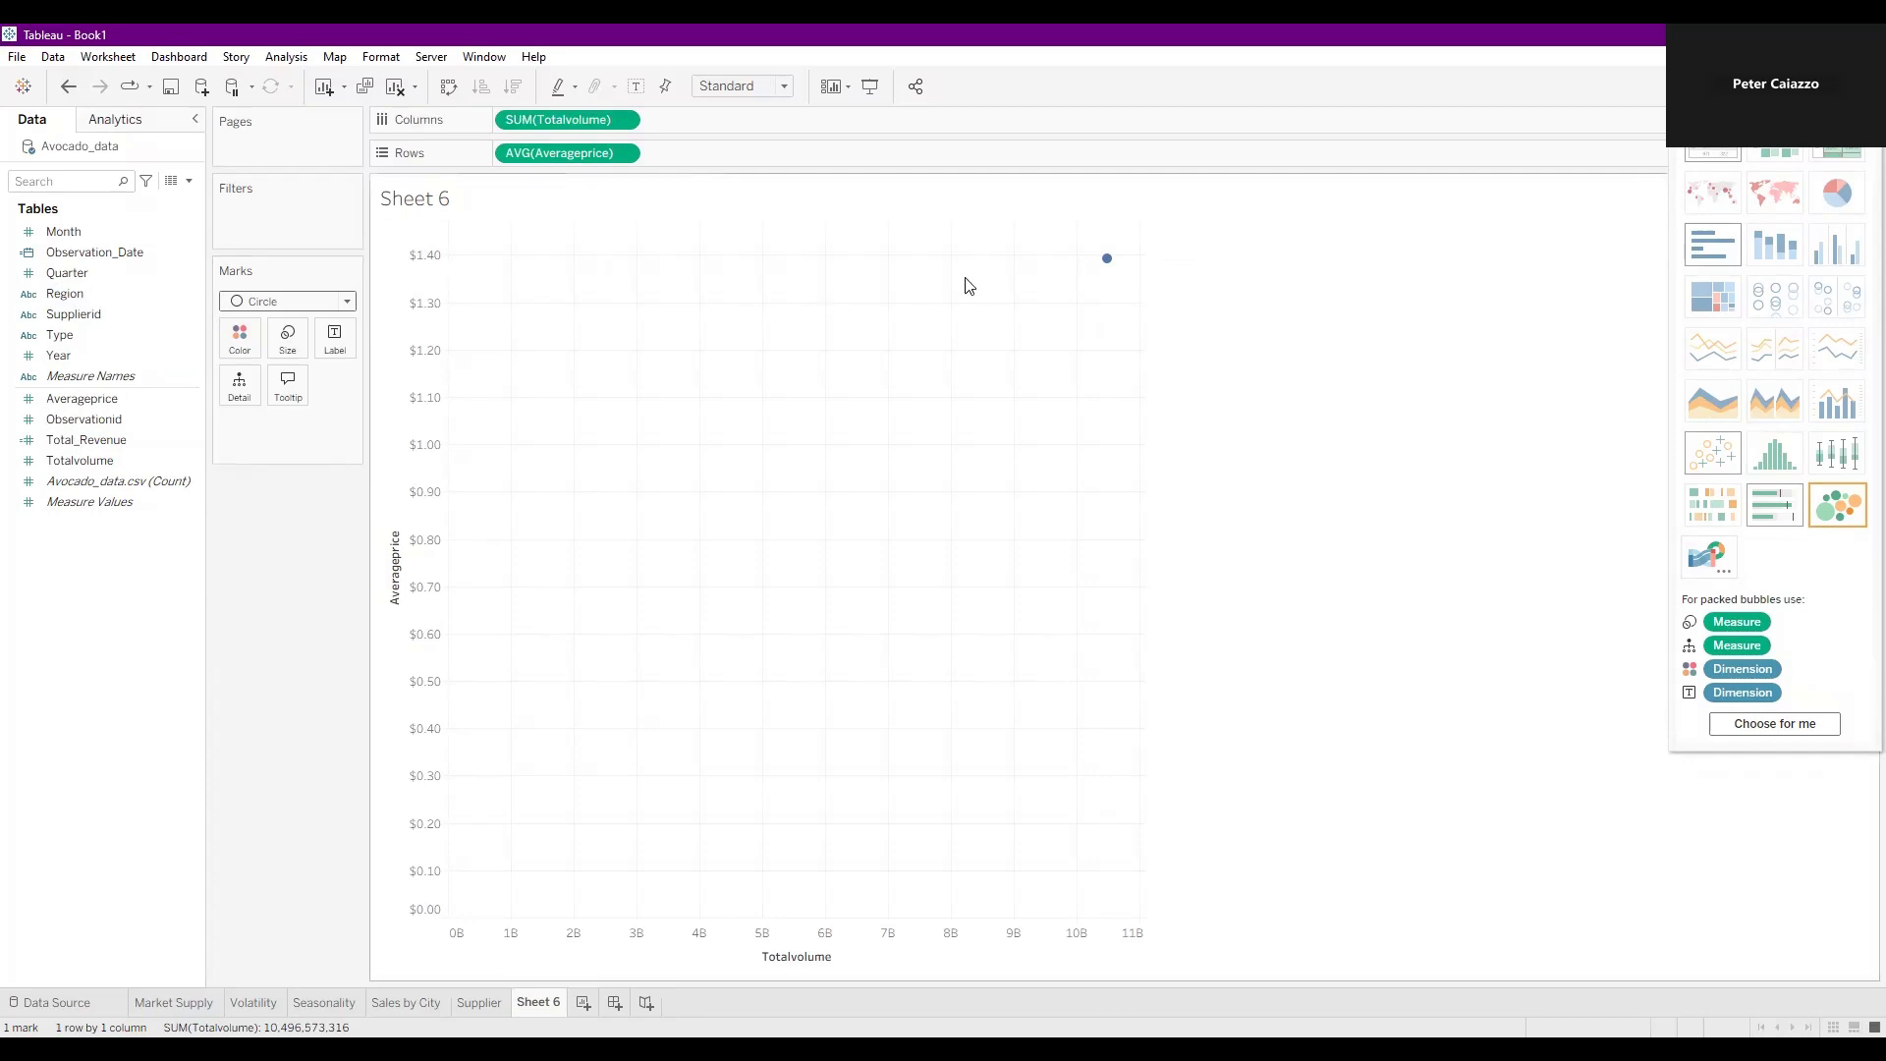
Add Region to the marks' Detail to split the scatter plot into one circle per region.
{"action": "left_click", "coordinate": [90, 293]}
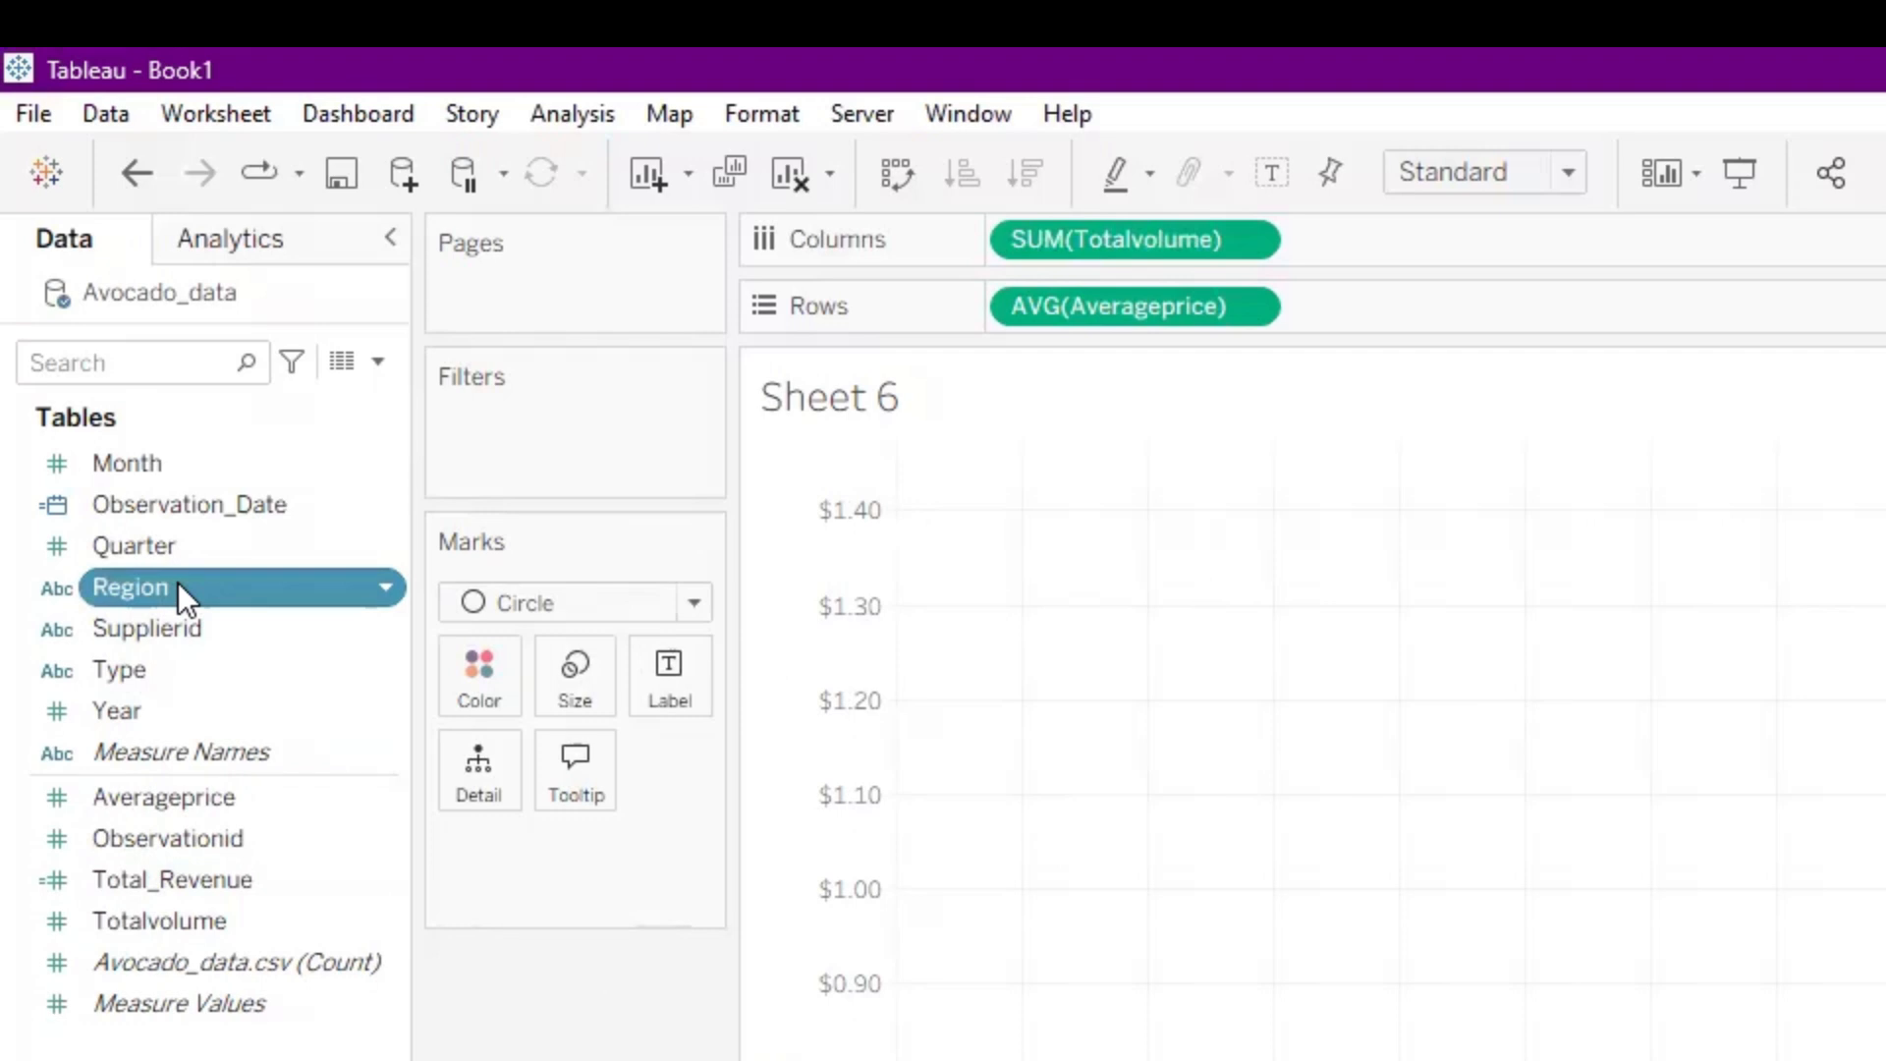
{"action": "left_click", "coordinate": [179, 584]}
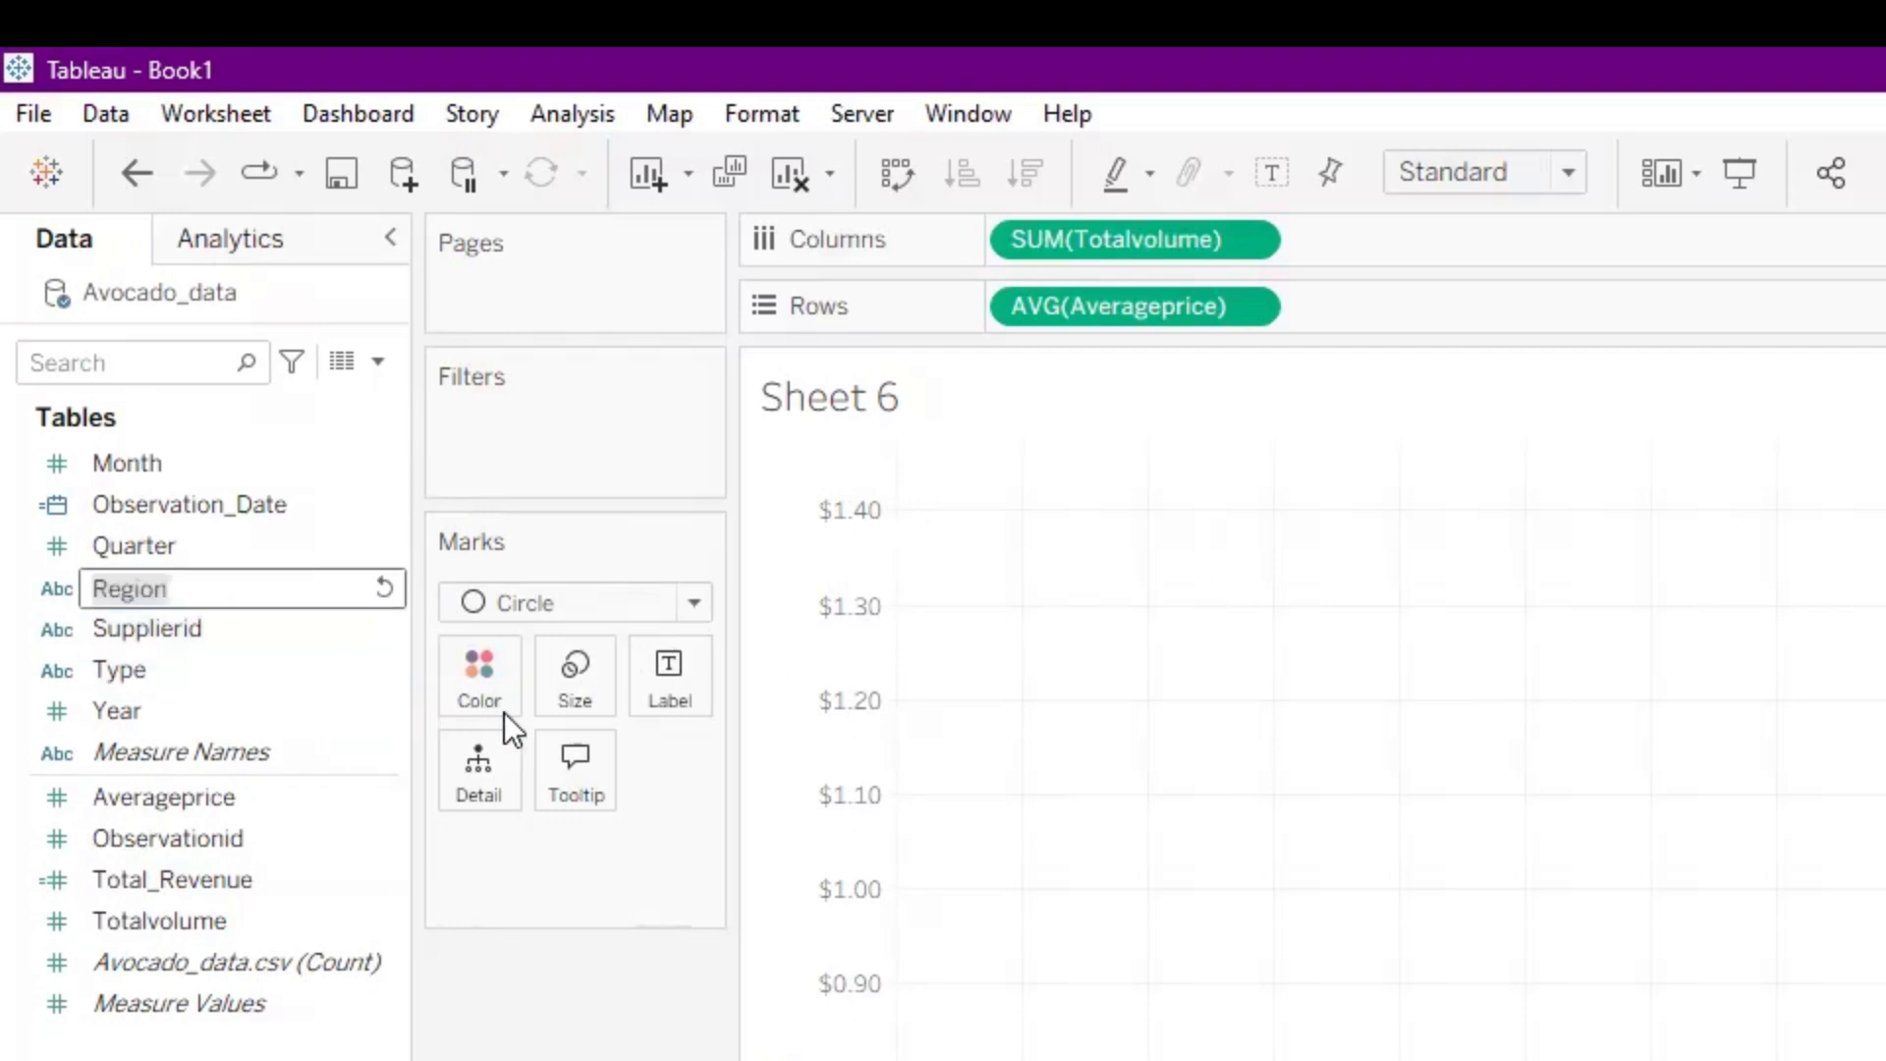
{"action": "key", "text": "Return"}
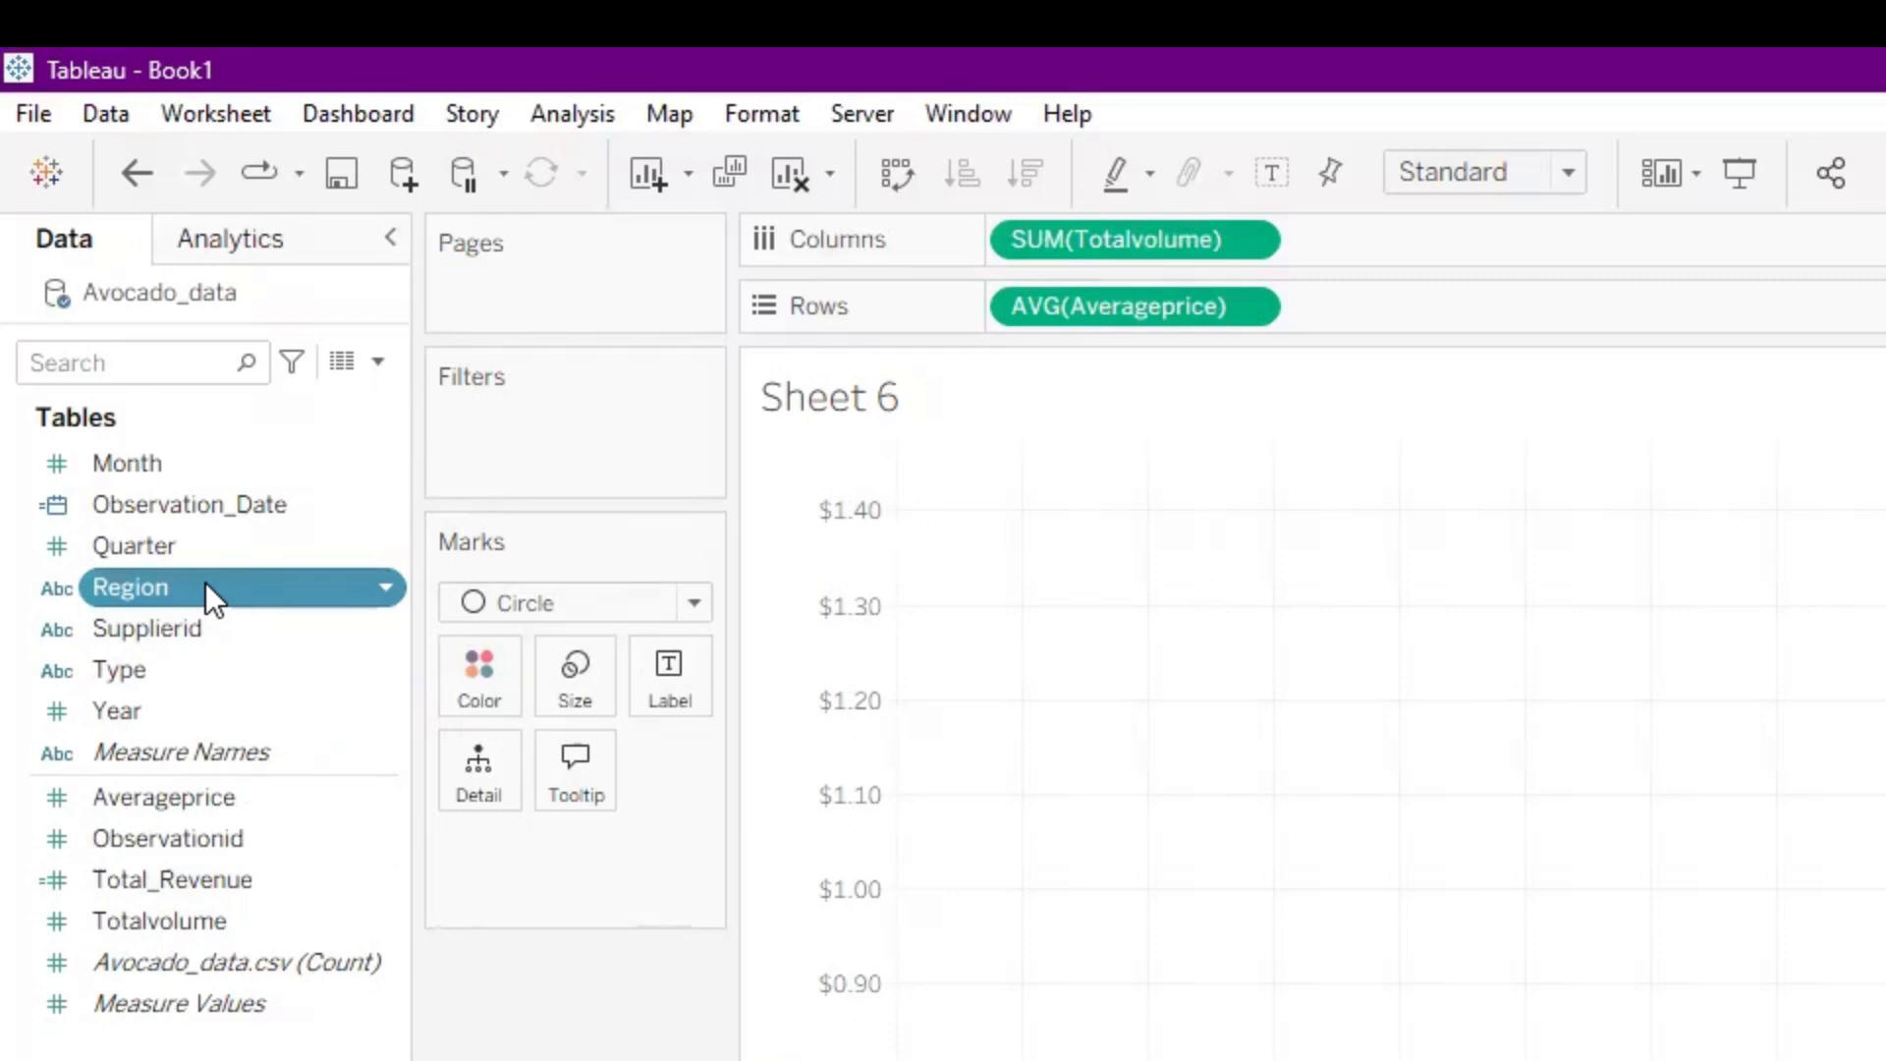
{"action": "left_click_drag", "start_coordinate": [498, 774], "coordinate": [498, 778]}
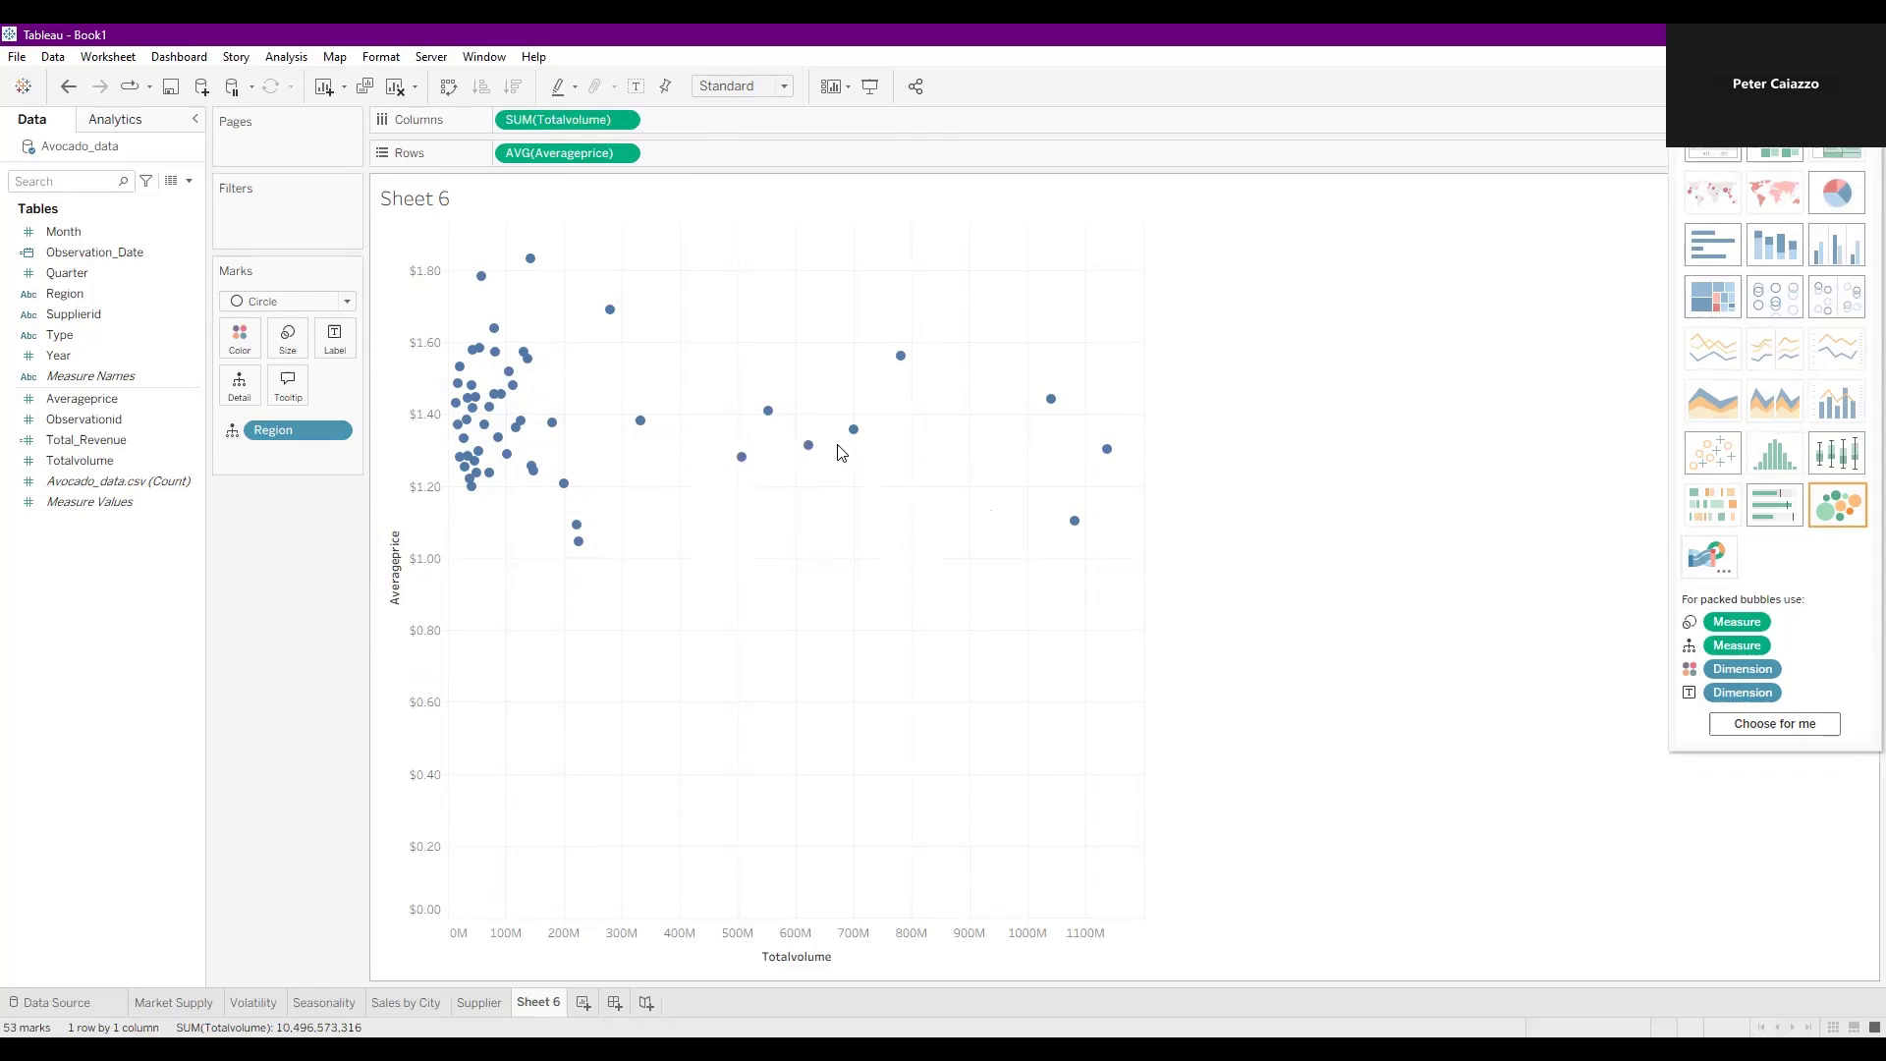
Label the circles with their Region.
{"action": "left_click", "coordinate": [108, 314]}
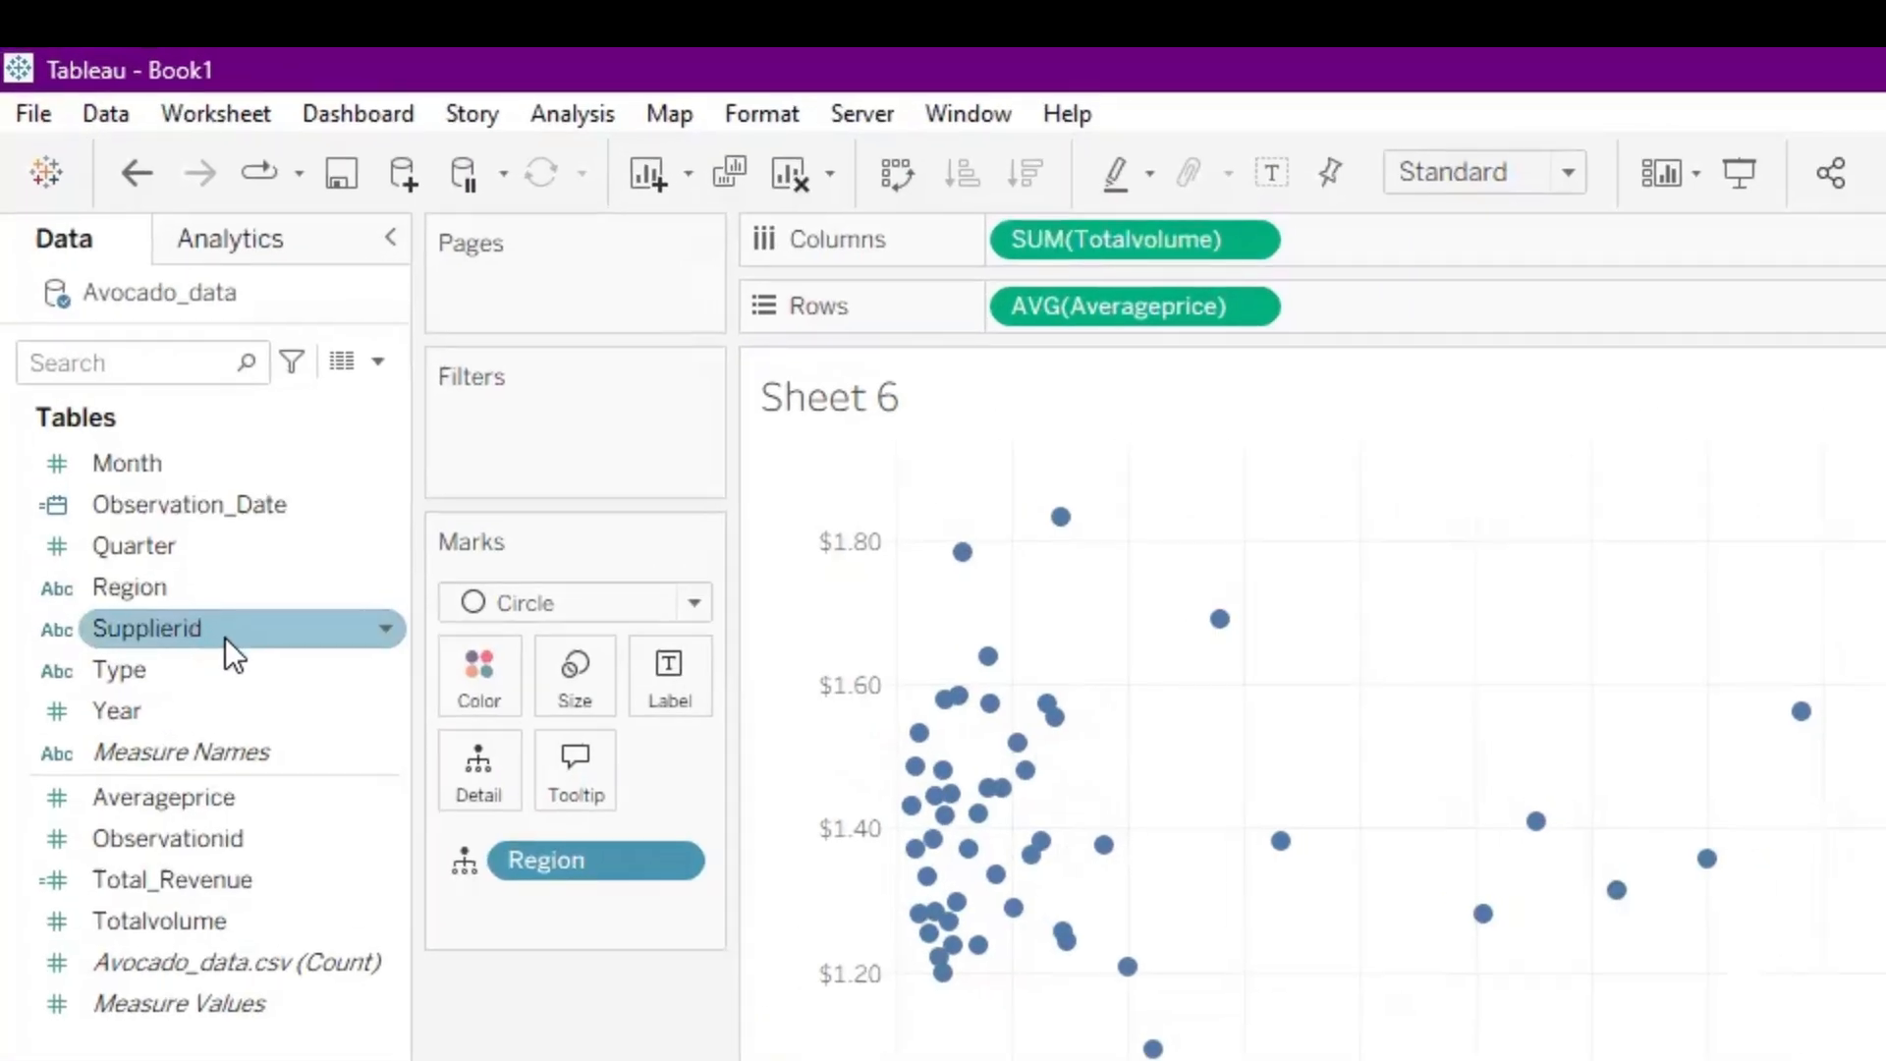
{"action": "left_click", "coordinate": [205, 594]}
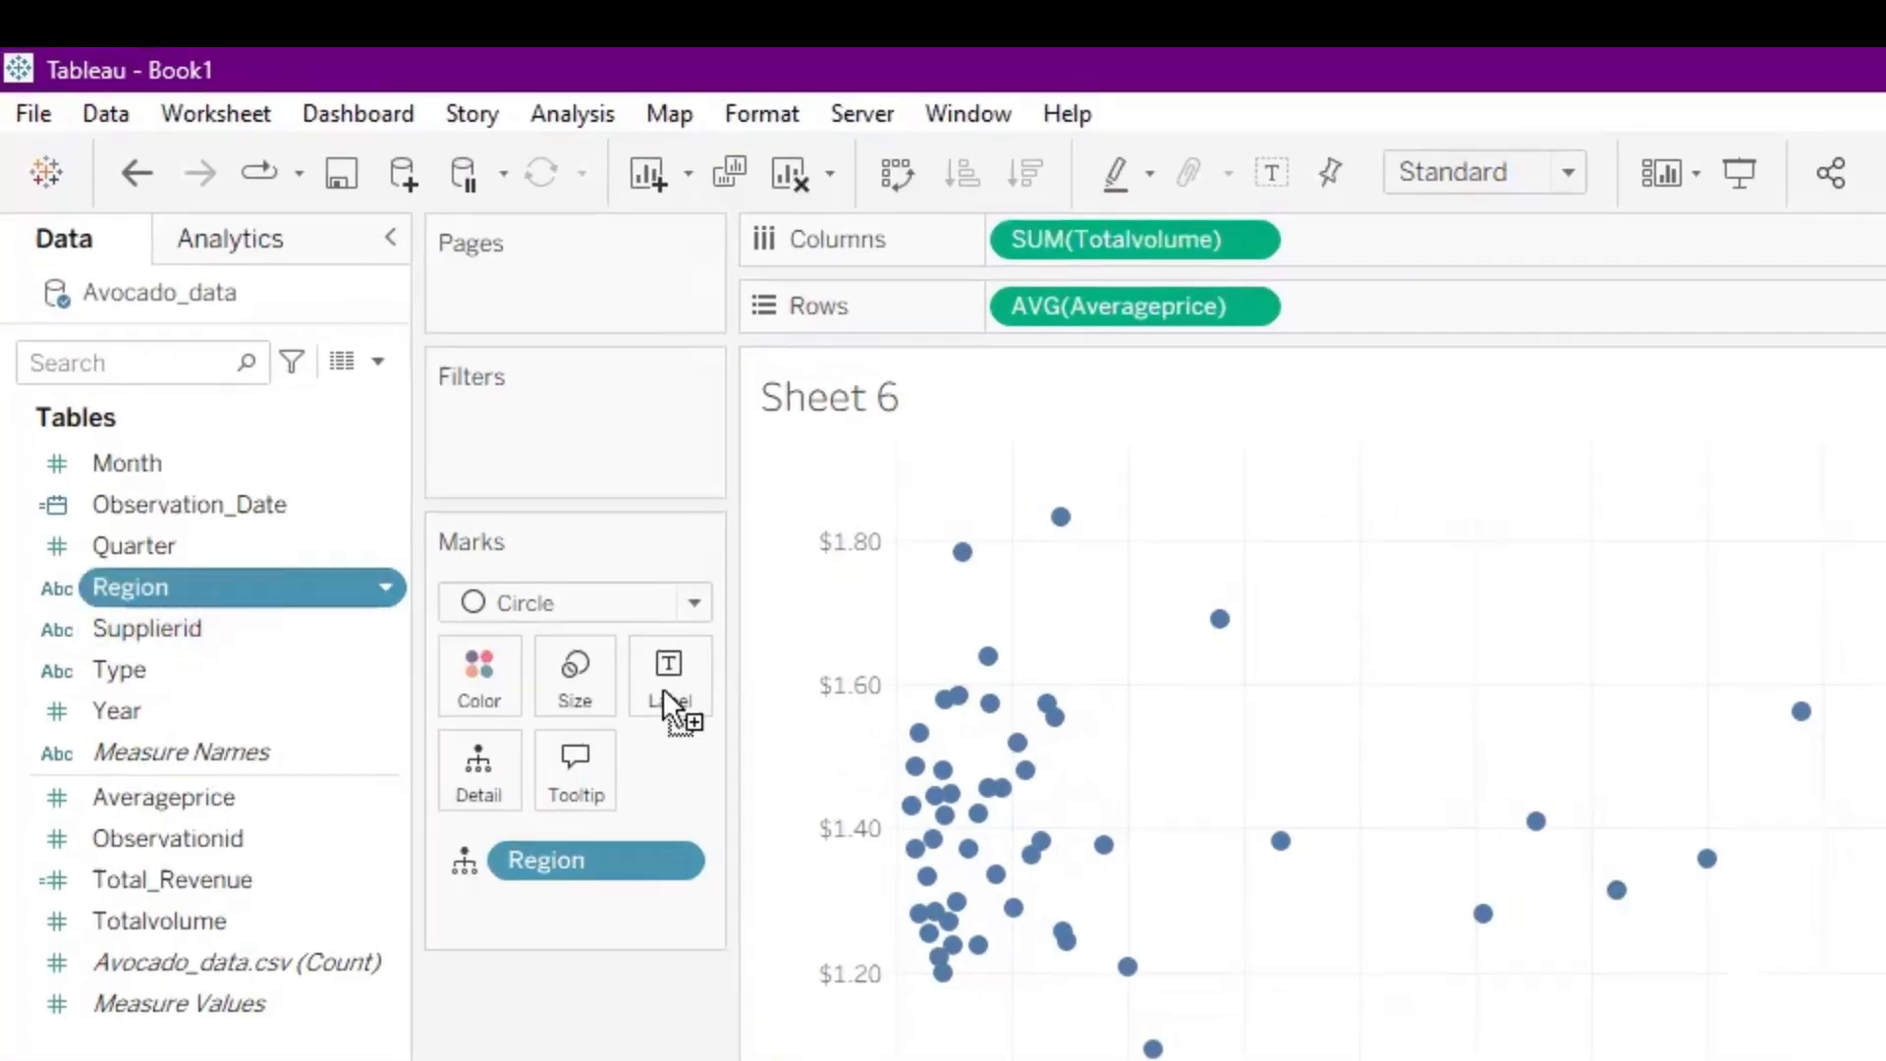
{"action": "left_click_drag", "start_coordinate": [686, 692], "coordinate": [680, 693]}
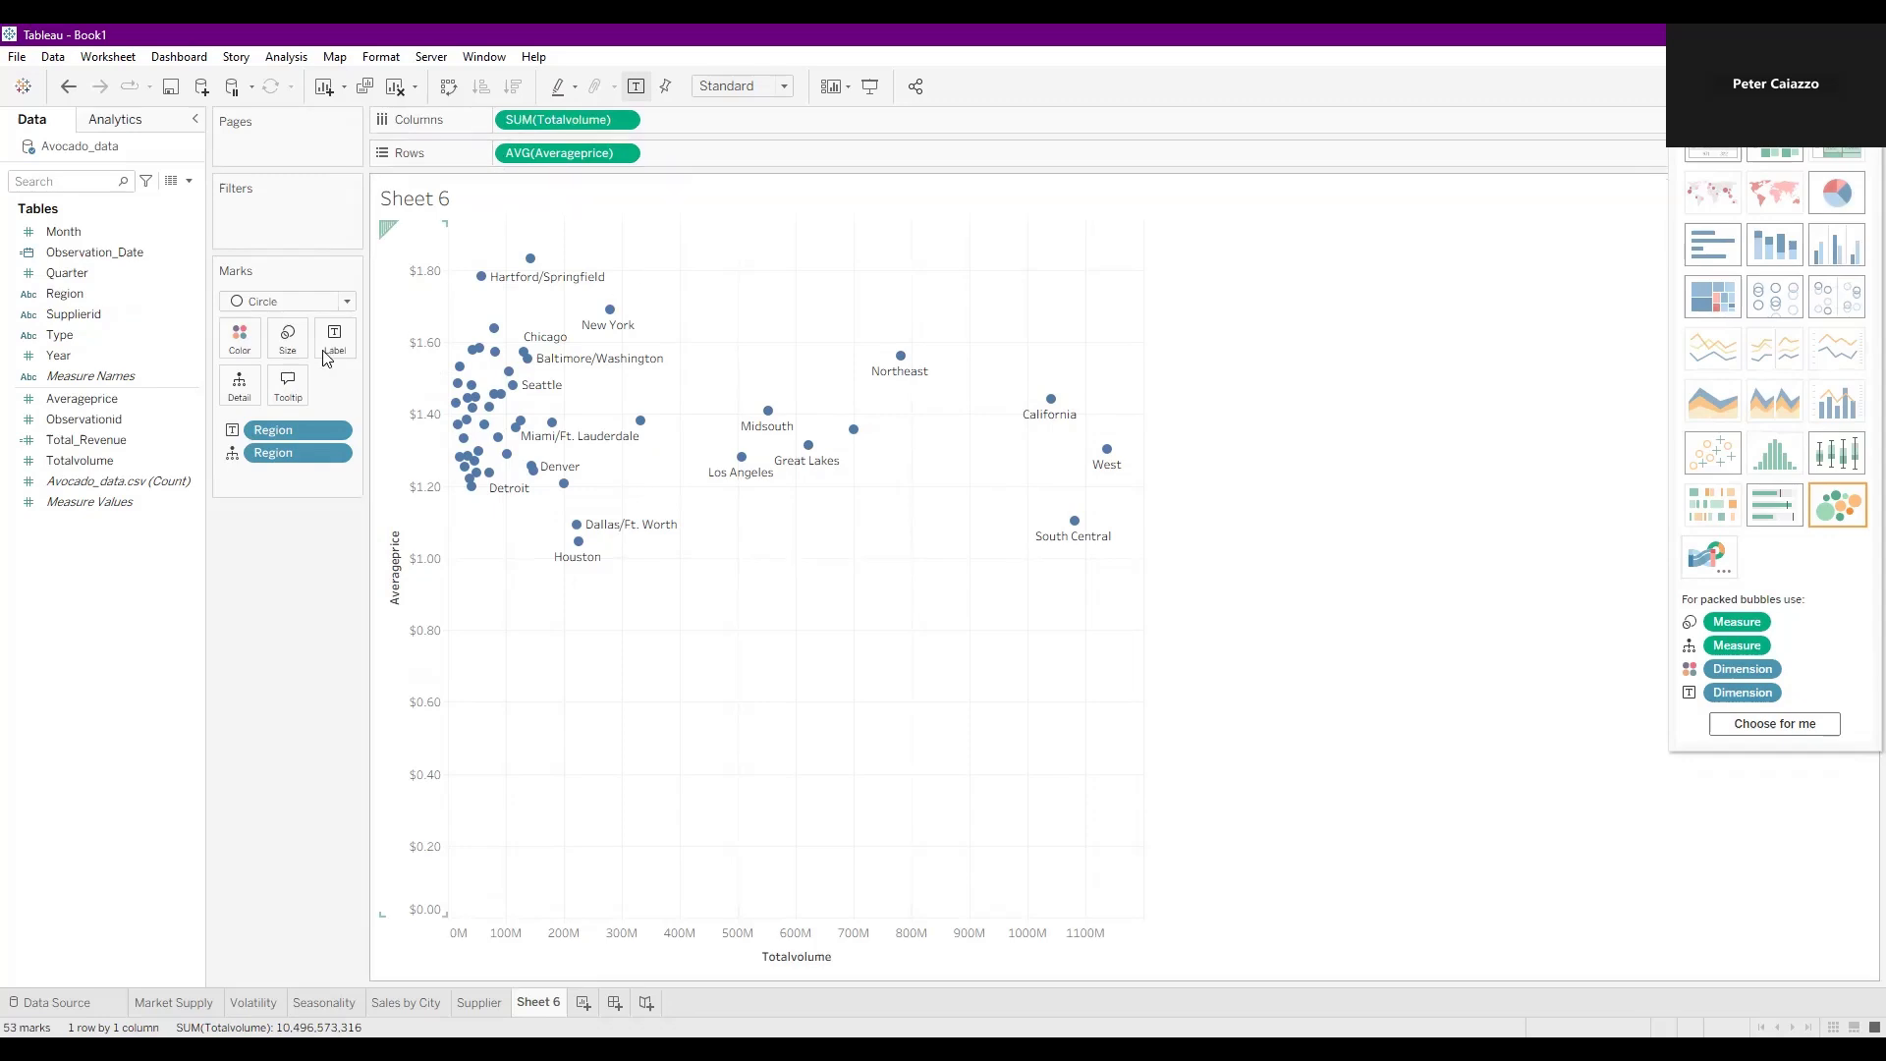
Create a Region filter and deselect California, Grand Rapids, Great Lakes and Midsouth.
{"action": "left_click", "coordinate": [192, 354]}
{"action": "left_click", "coordinate": [153, 288]}
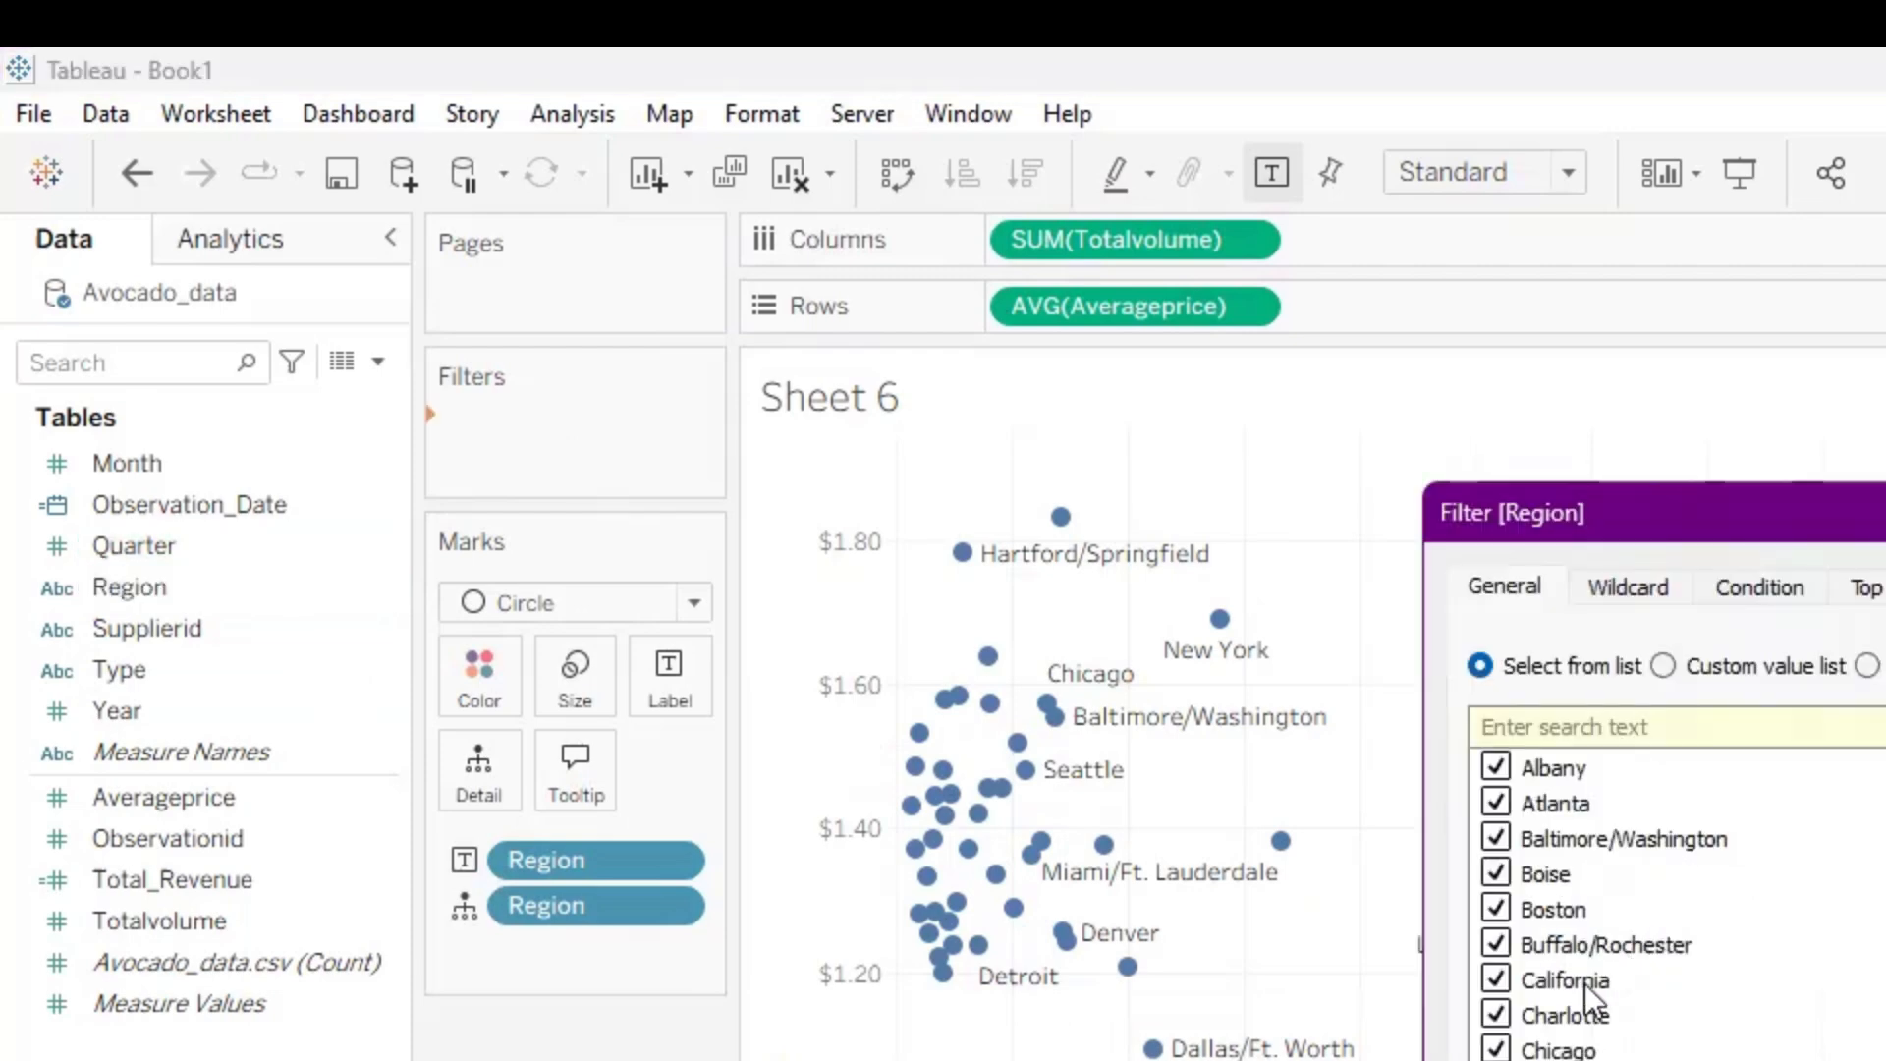
{"action": "left_click", "coordinate": [1508, 987]}
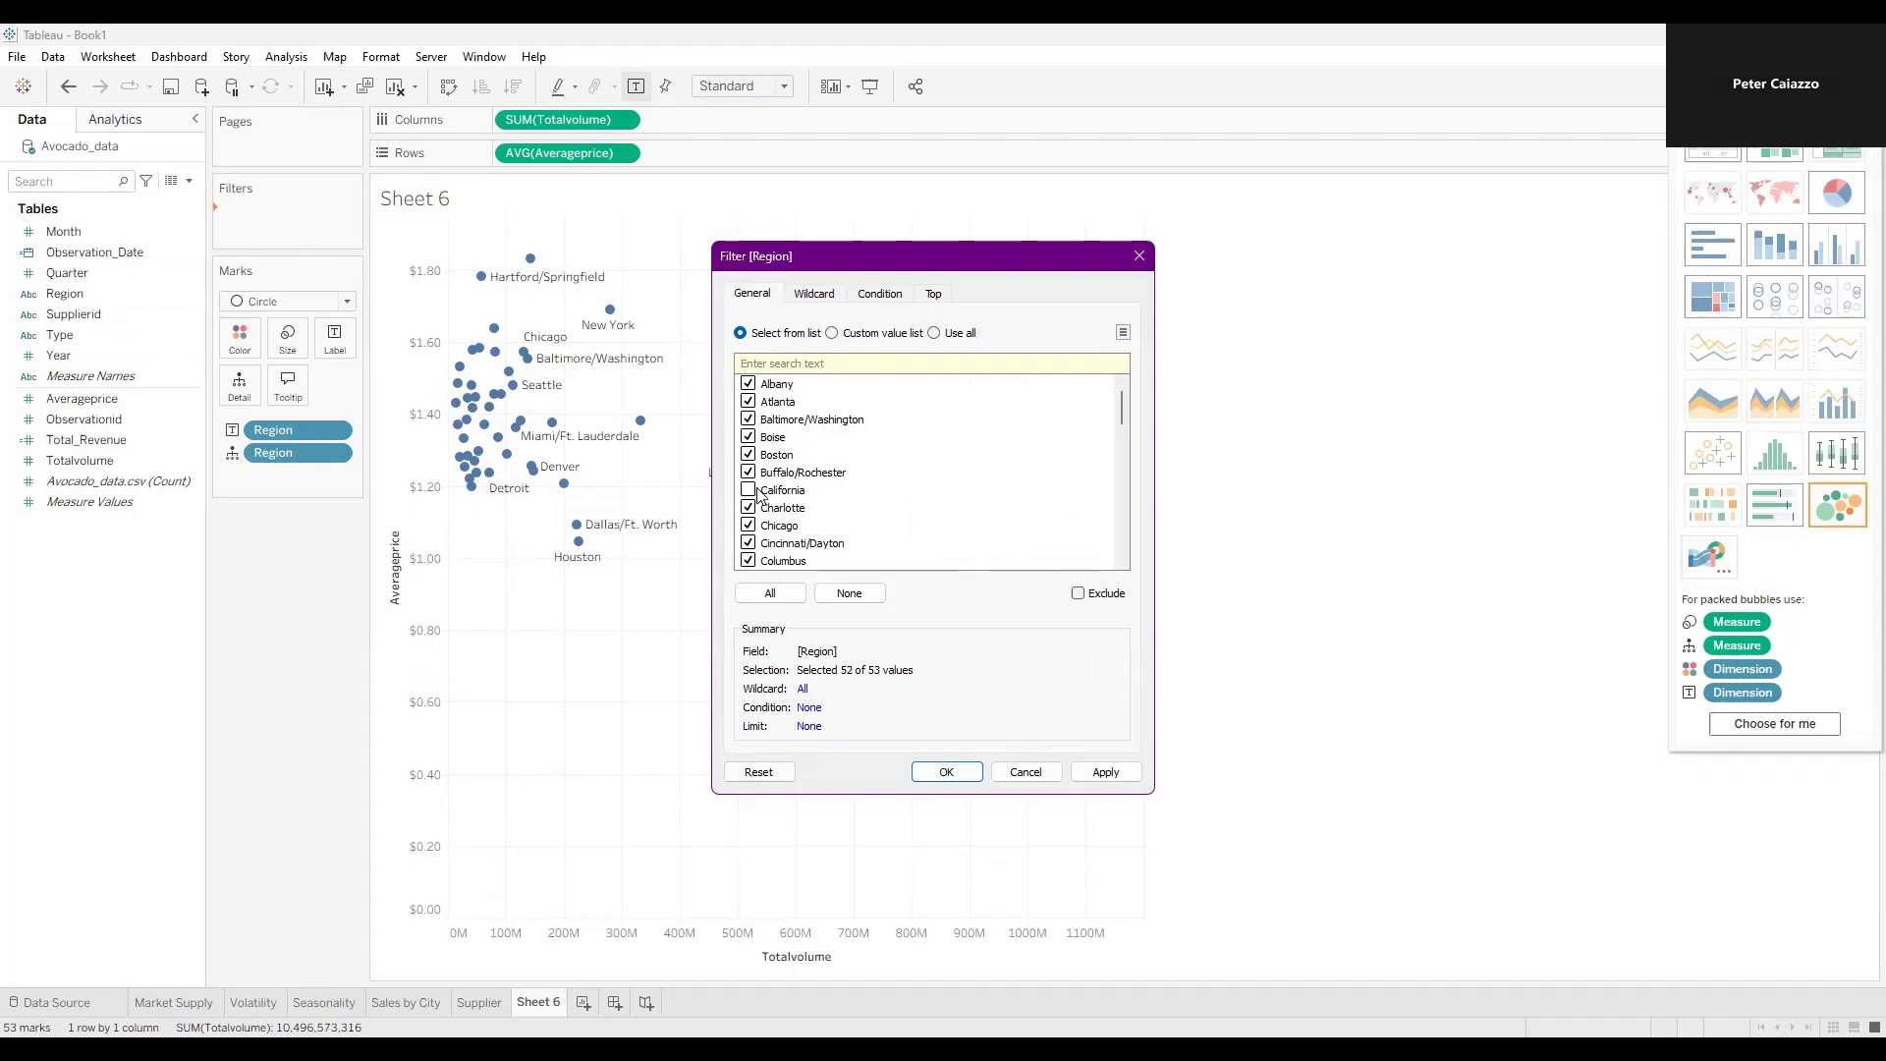
{"action": "scroll", "coordinate": [819, 502], "scroll_direction": "down", "scroll_amount": 1}
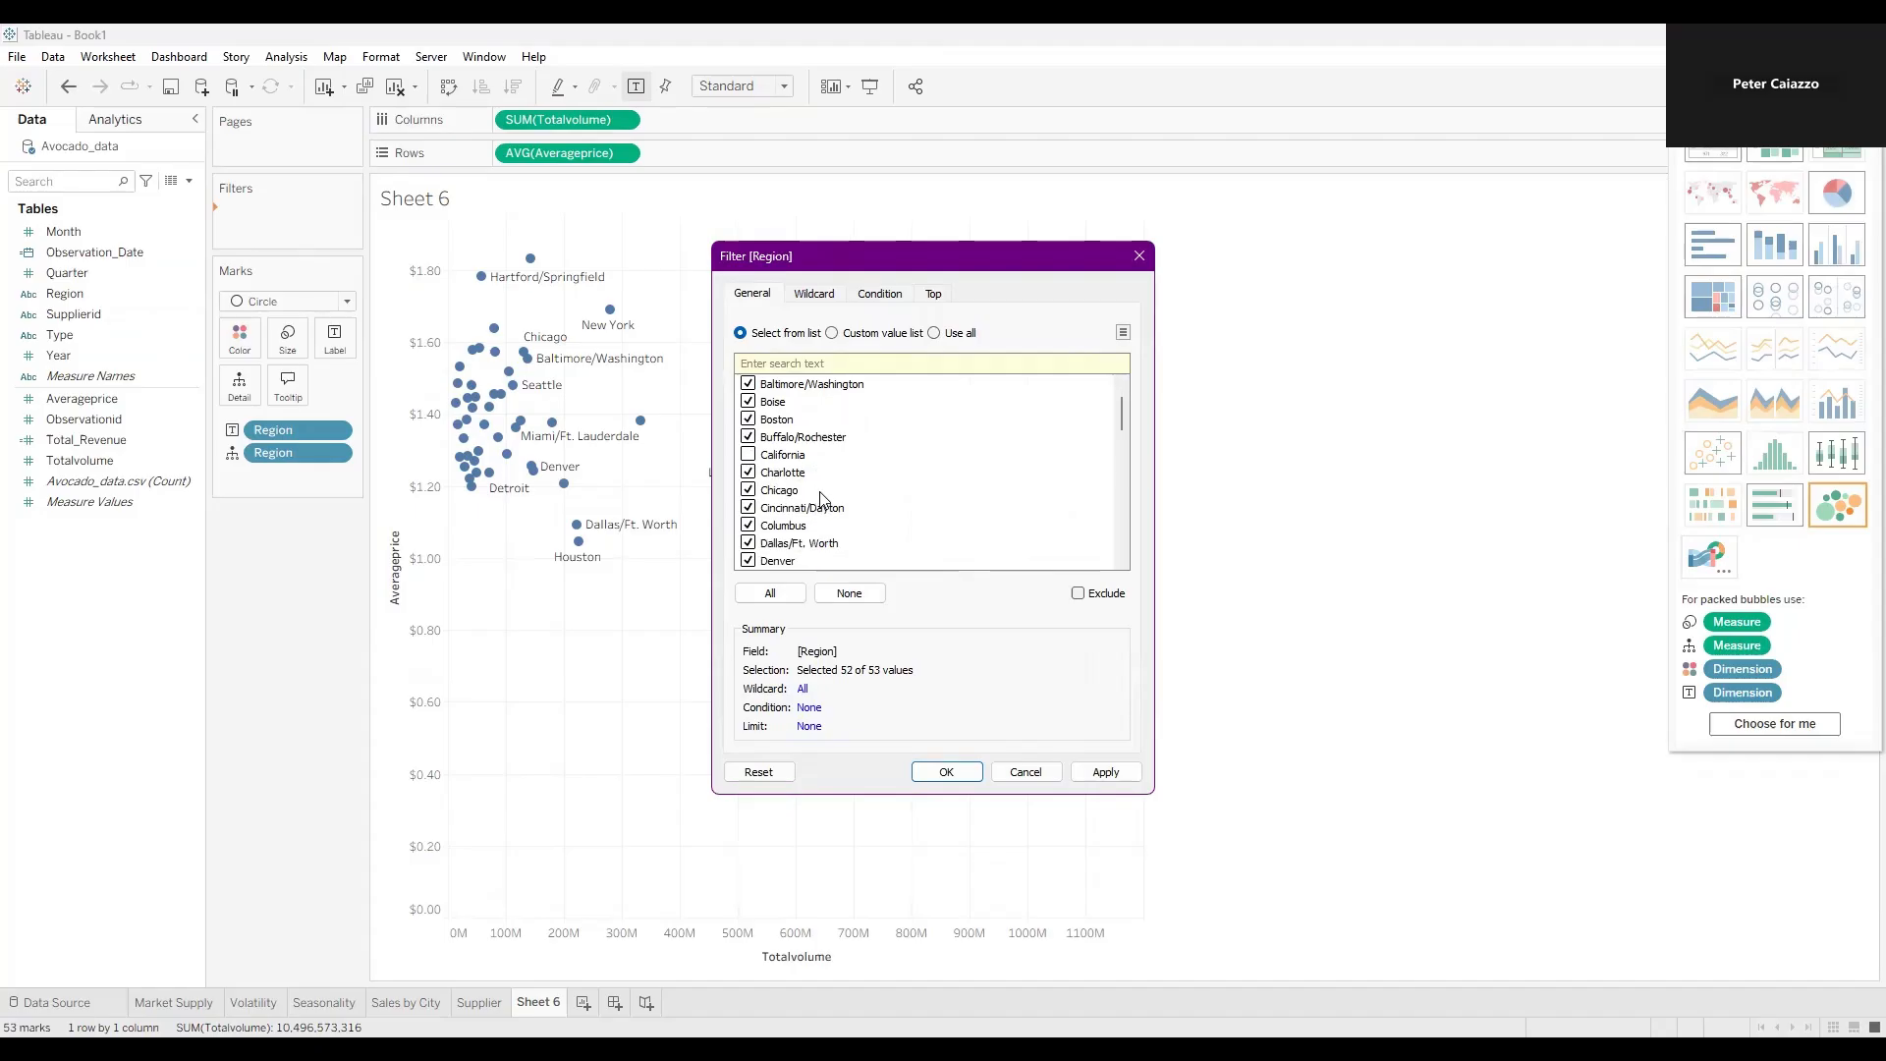
{"action": "scroll", "coordinate": [818, 496], "scroll_direction": "down", "scroll_amount": 3}
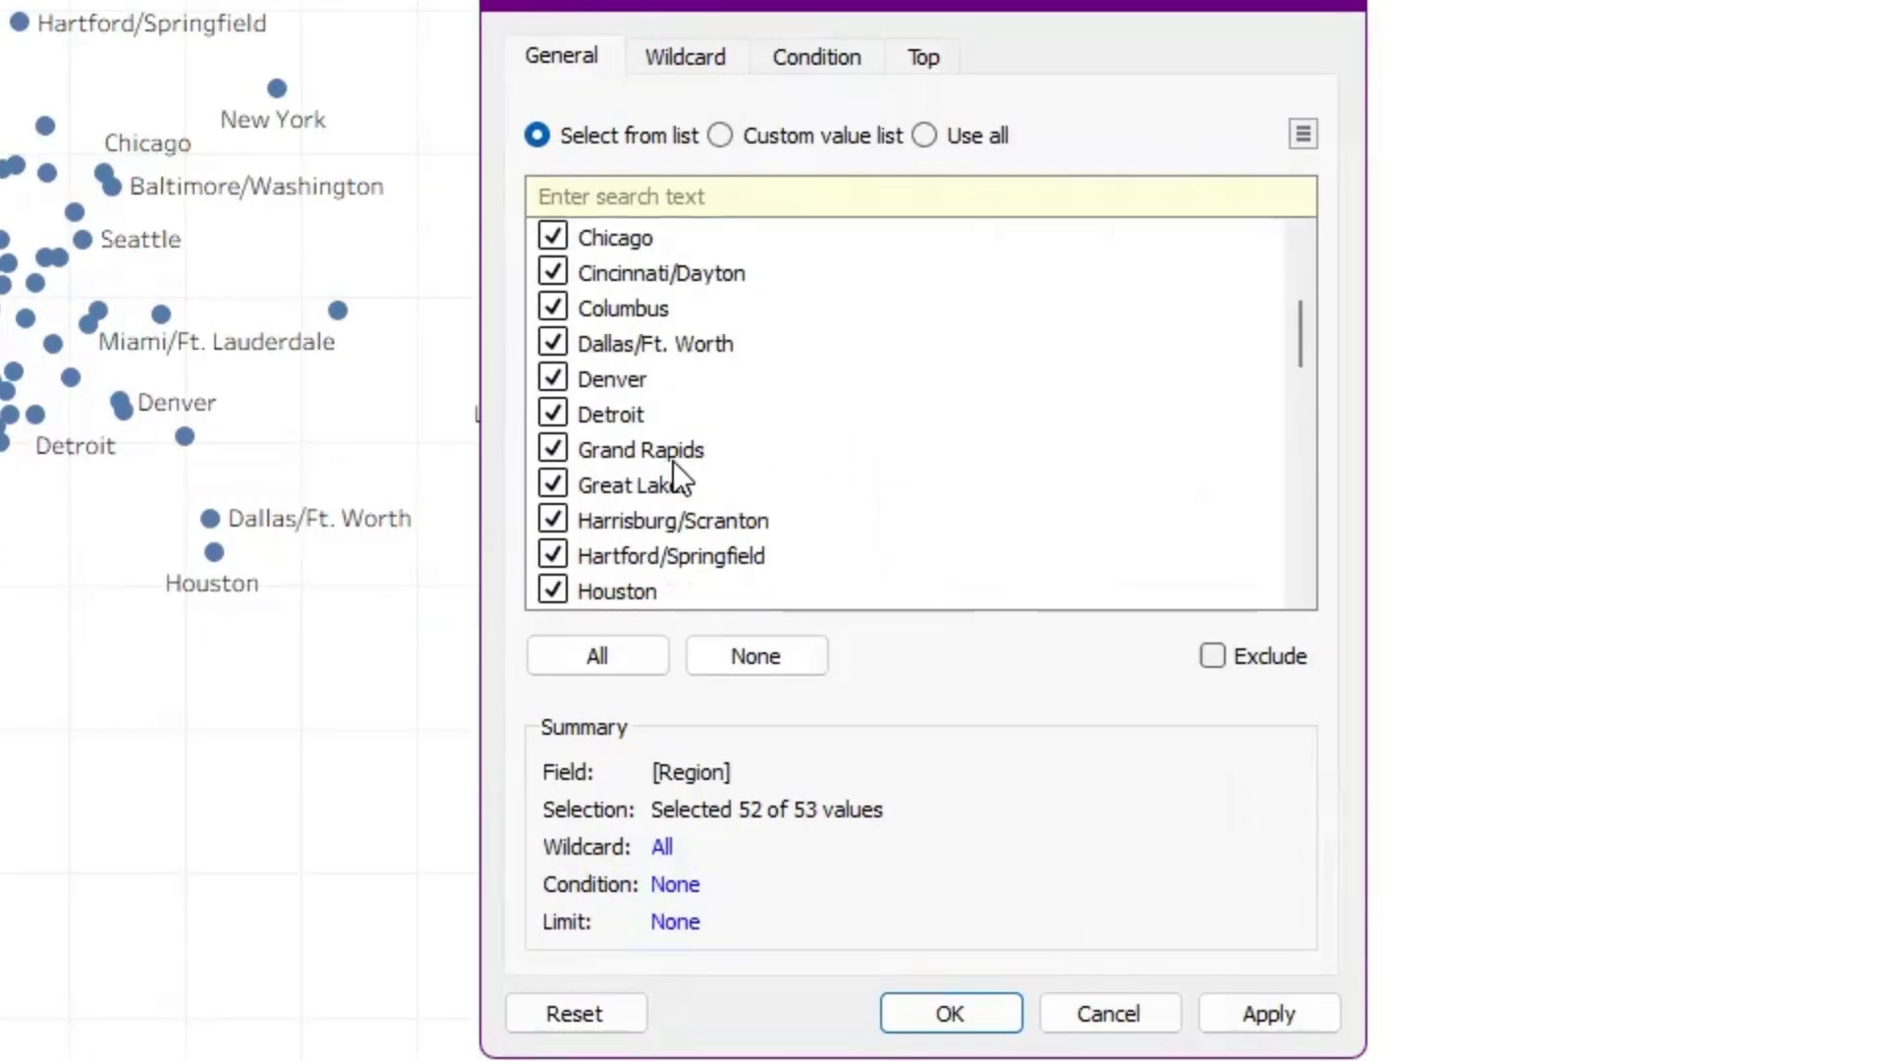
{"action": "left_click", "coordinate": [553, 449]}
{"action": "left_click", "coordinate": [550, 482]}
{"action": "scroll", "coordinate": [660, 486], "scroll_direction": "down", "scroll_amount": 4}
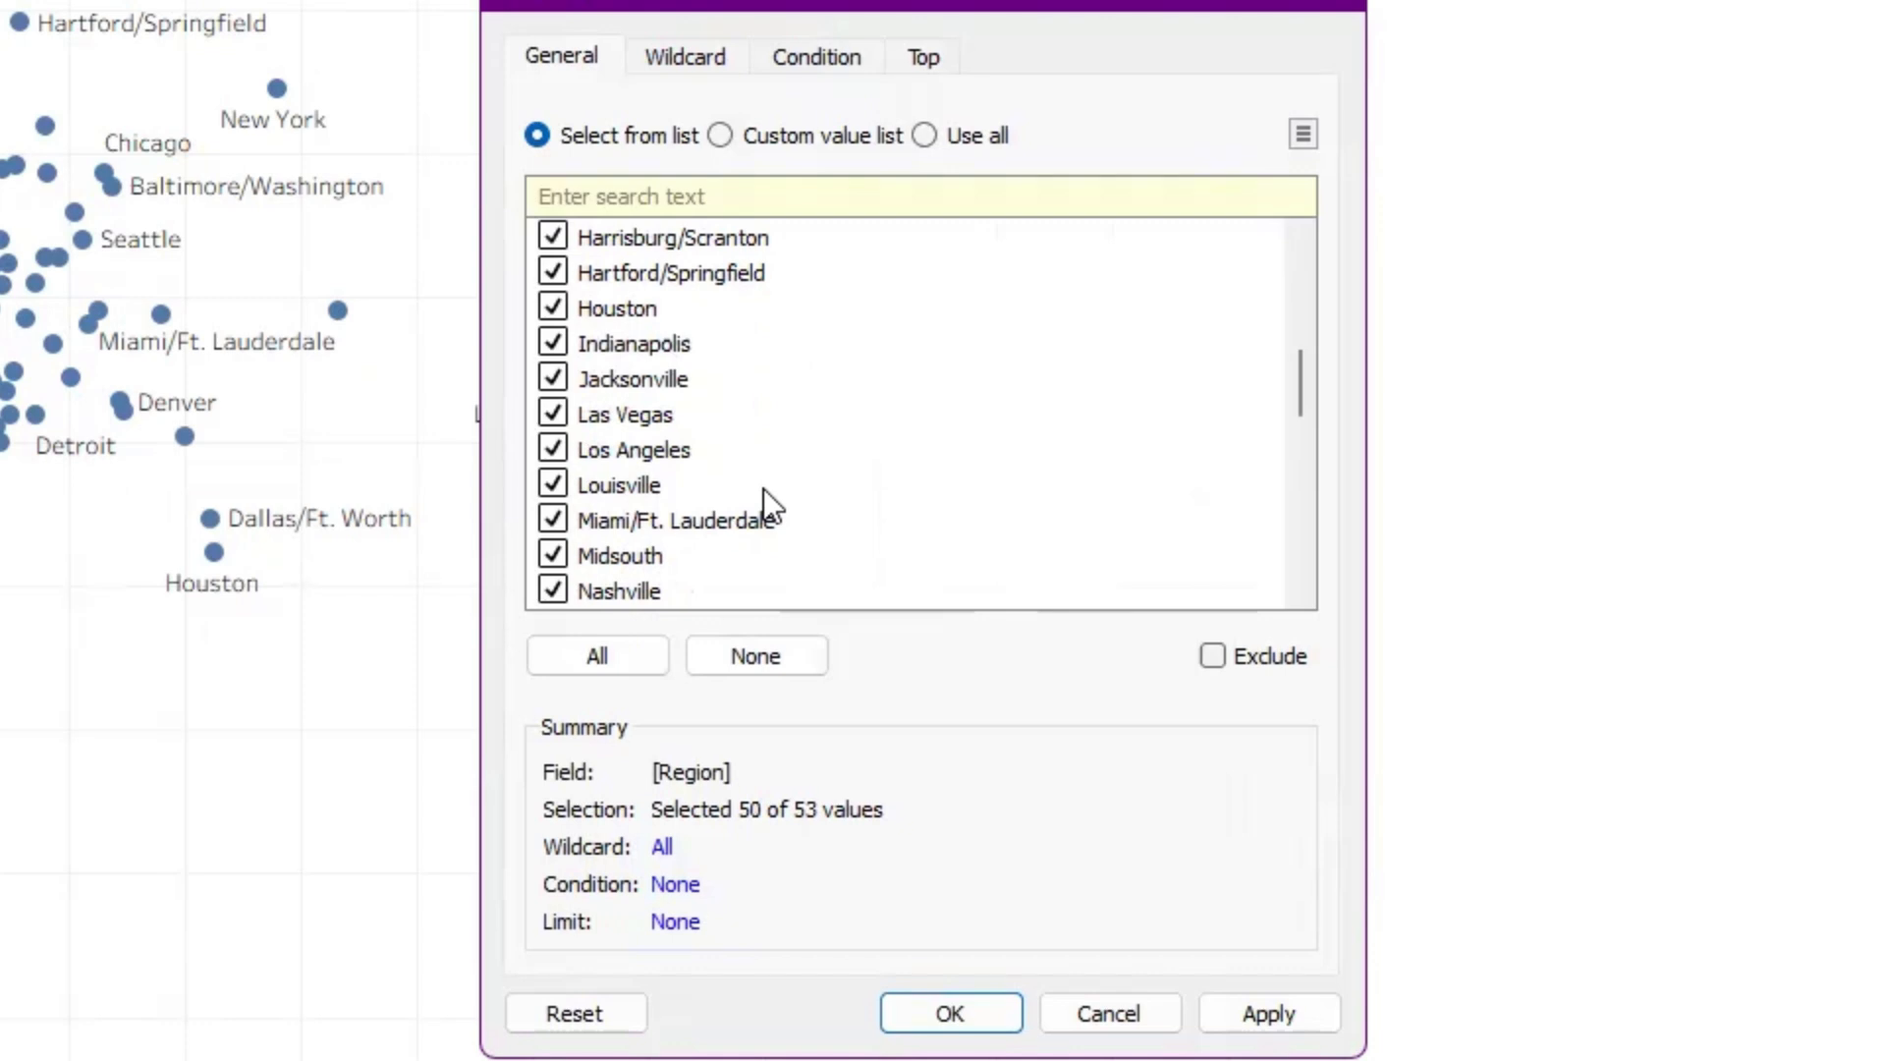
{"action": "left_click", "coordinate": [552, 555]}
Deselect Northeast, Northern New England, South Central, Southeast and West in the Region filter and apply it.
{"action": "scroll", "coordinate": [745, 532], "scroll_direction": "down", "scroll_amount": 3}
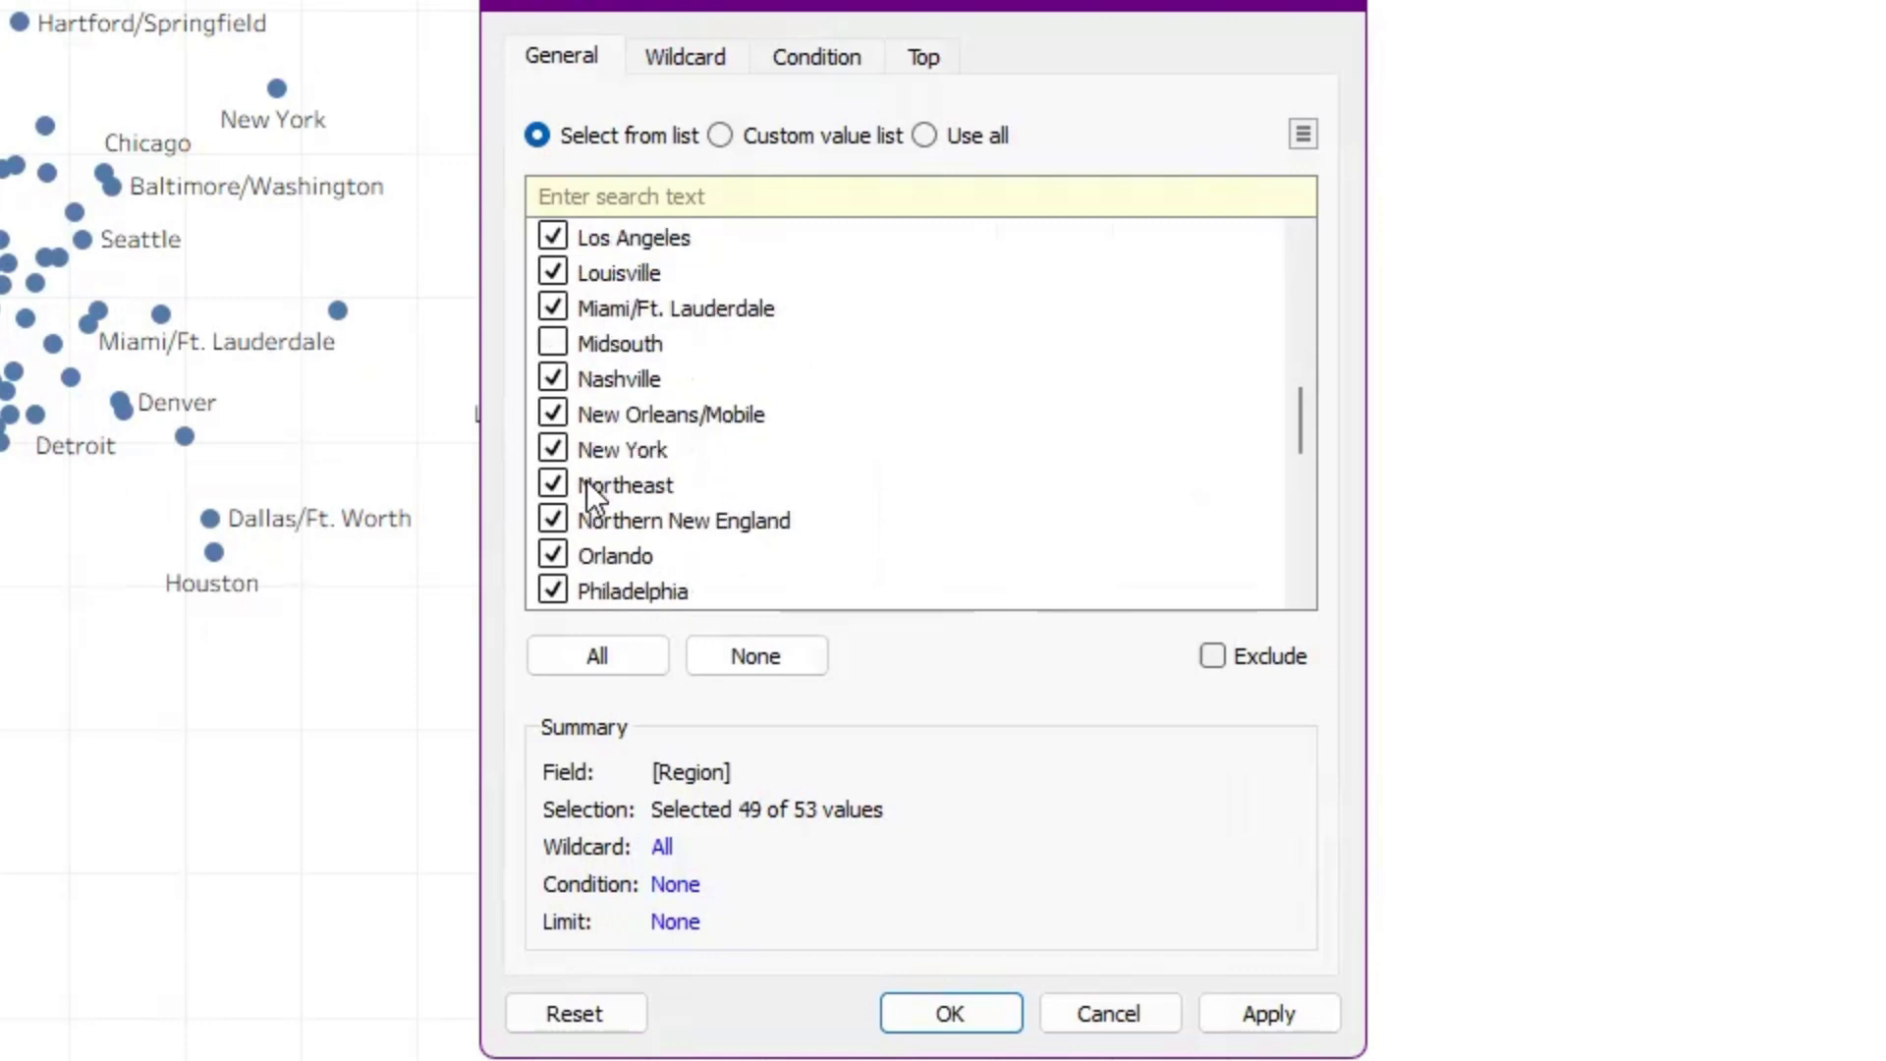
{"action": "left_click", "coordinate": [551, 485]}
{"action": "left_click", "coordinate": [553, 485]}
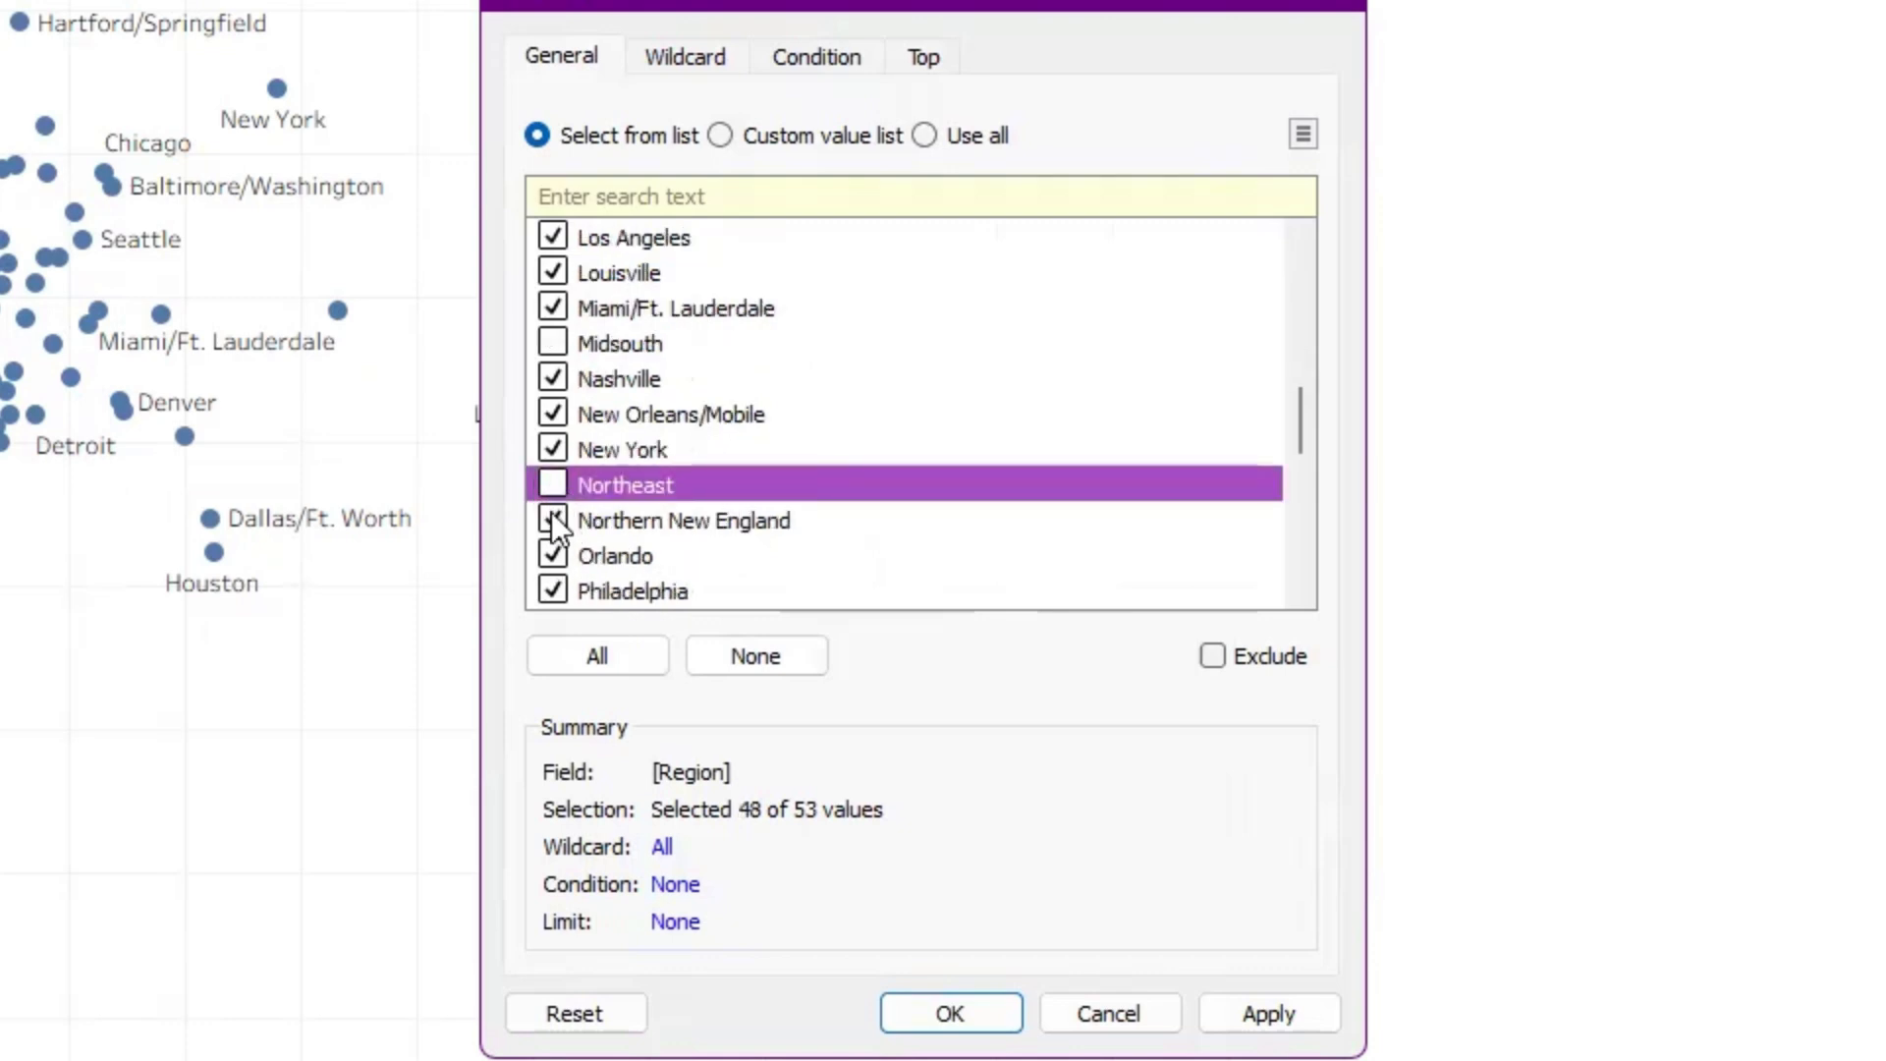
{"action": "left_click", "coordinate": [552, 518]}
{"action": "scroll", "coordinate": [685, 497], "scroll_direction": "down", "scroll_amount": 4}
{"action": "scroll", "coordinate": [686, 498], "scroll_direction": "down", "scroll_amount": 4}
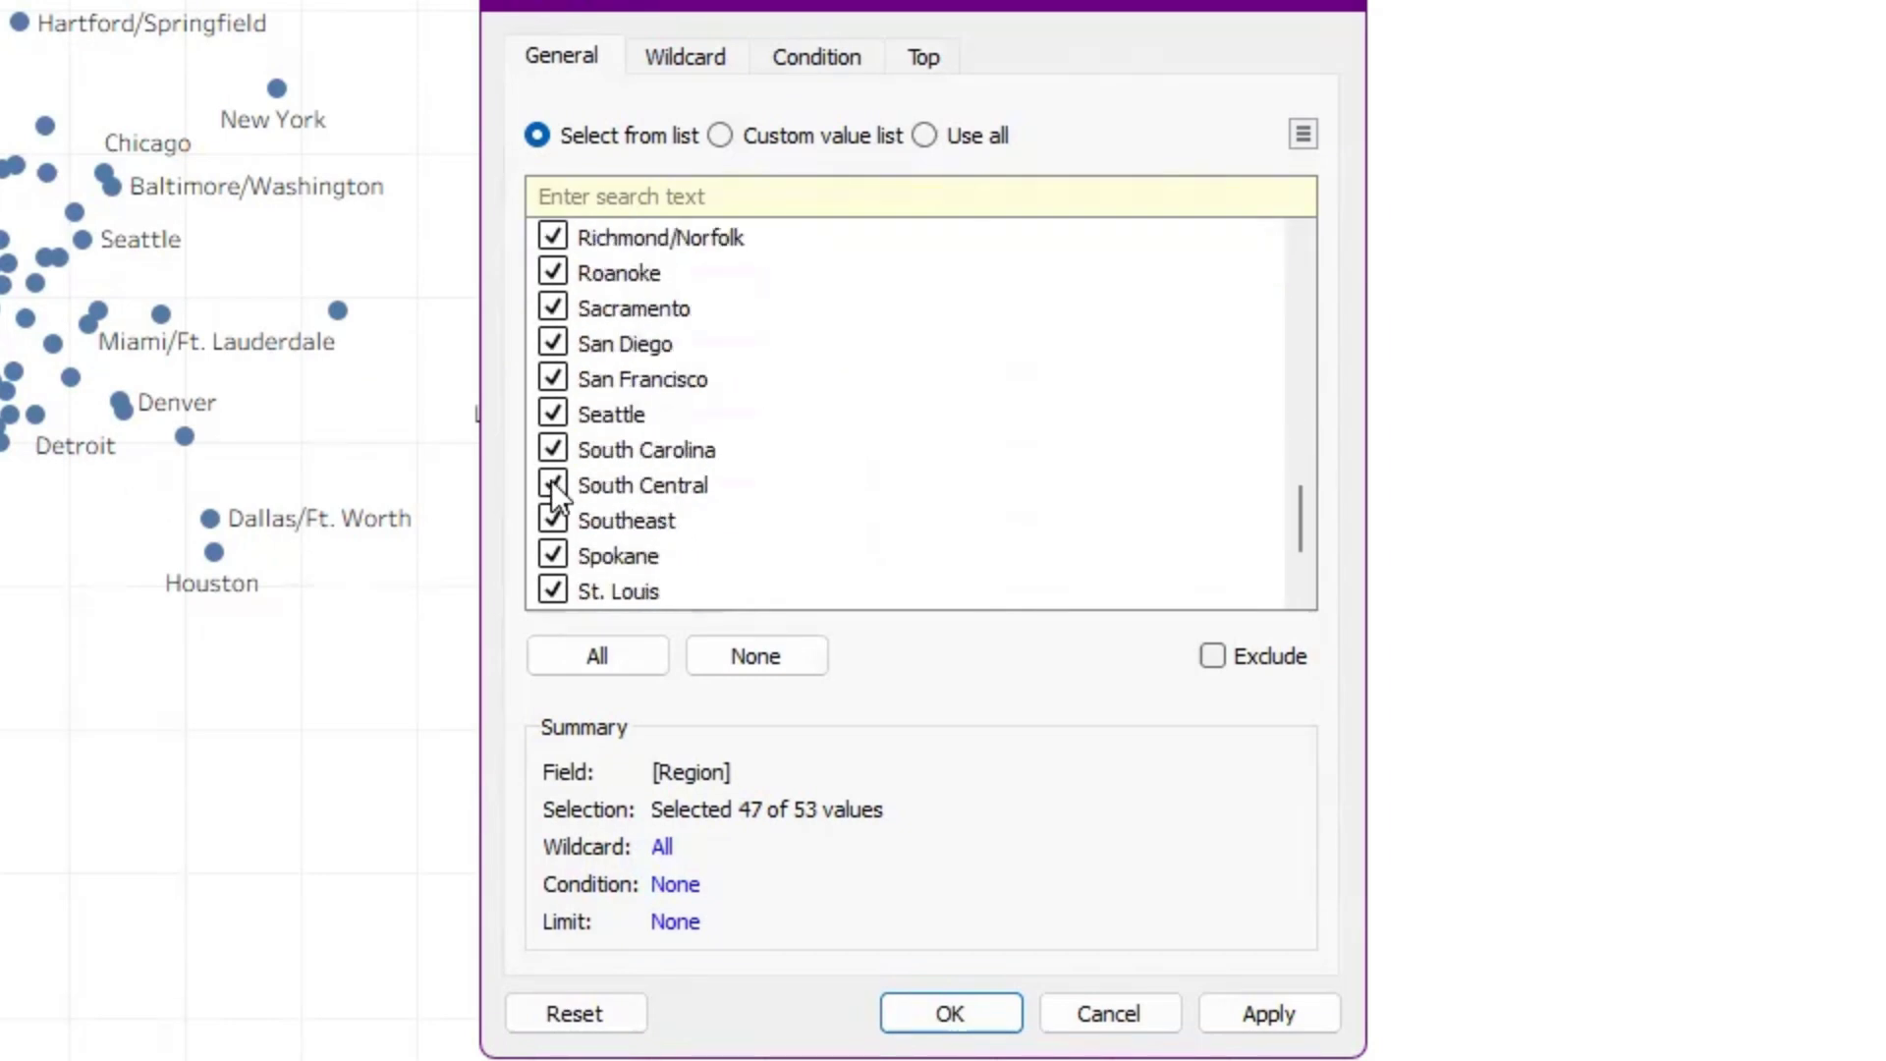
{"action": "left_click", "coordinate": [553, 485]}
{"action": "left_click", "coordinate": [553, 520]}
{"action": "scroll", "coordinate": [569, 514], "scroll_direction": "down", "scroll_amount": 2}
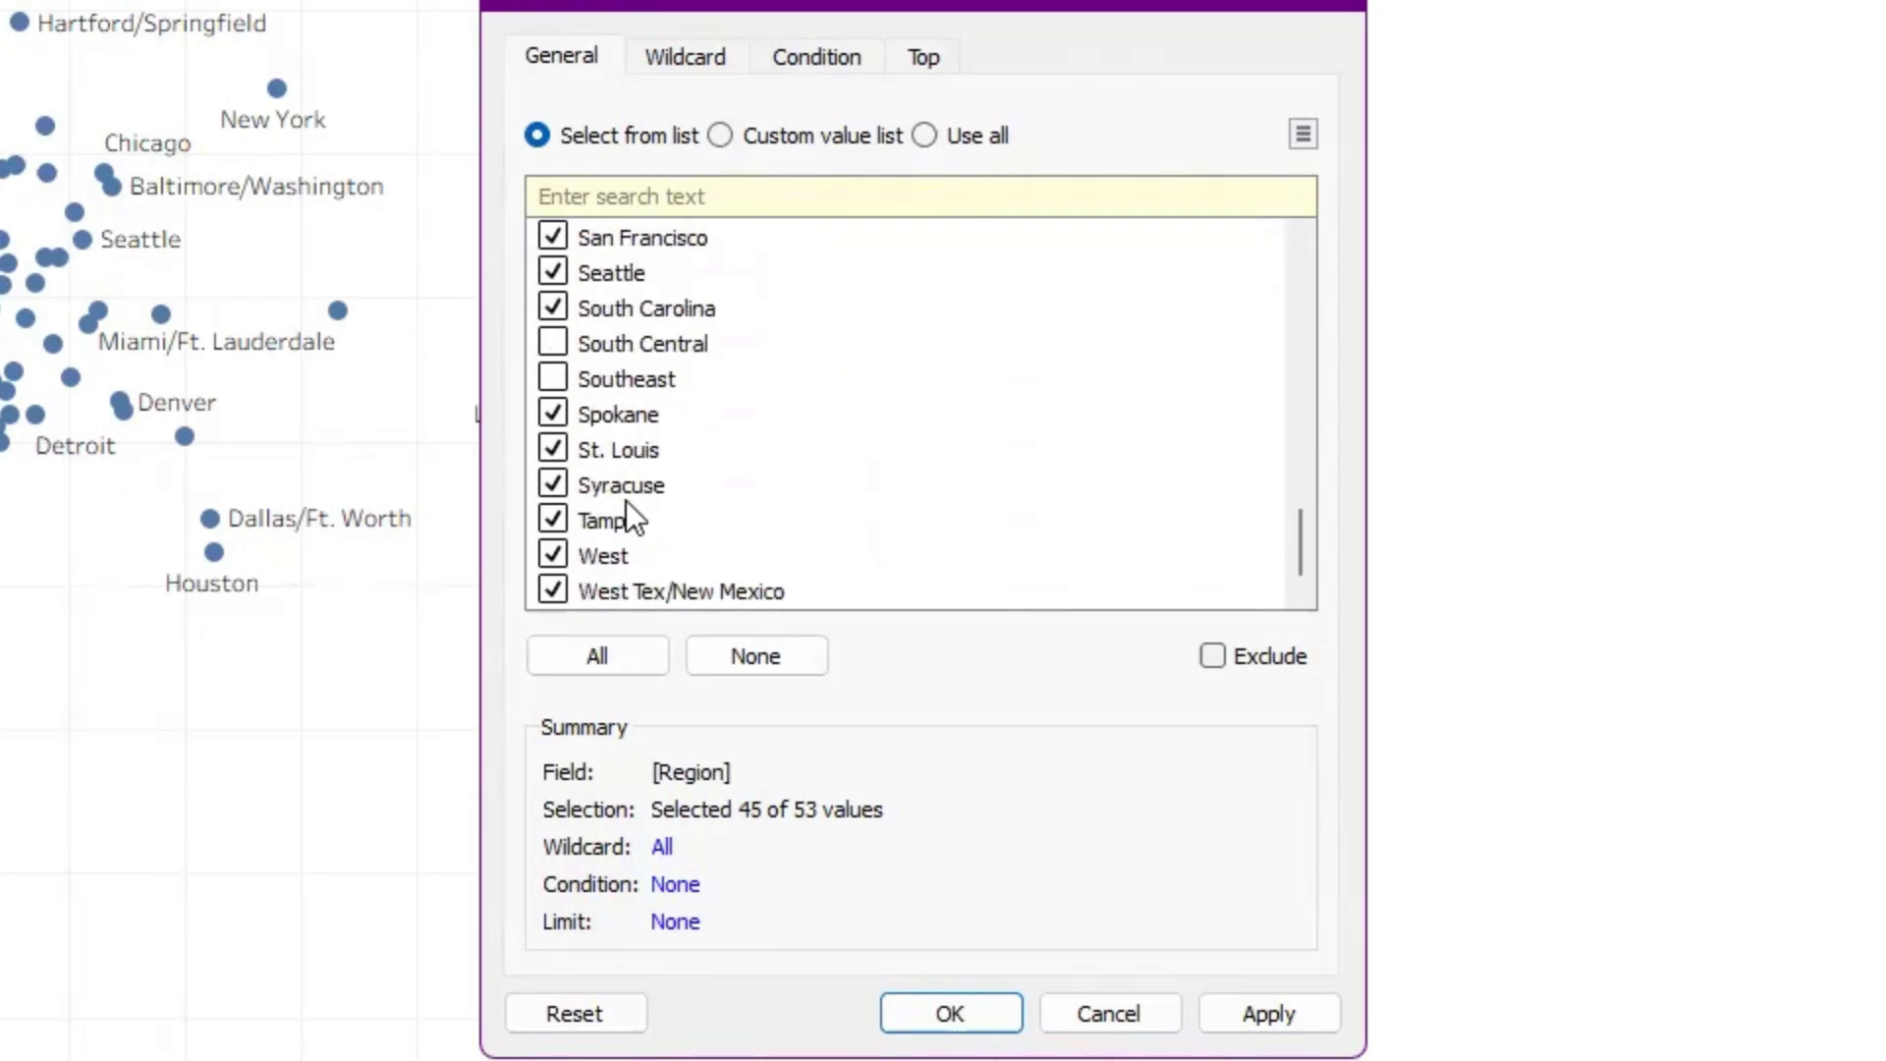
{"action": "left_click", "coordinate": [556, 555]}
{"action": "left_click", "coordinate": [1269, 1018]}
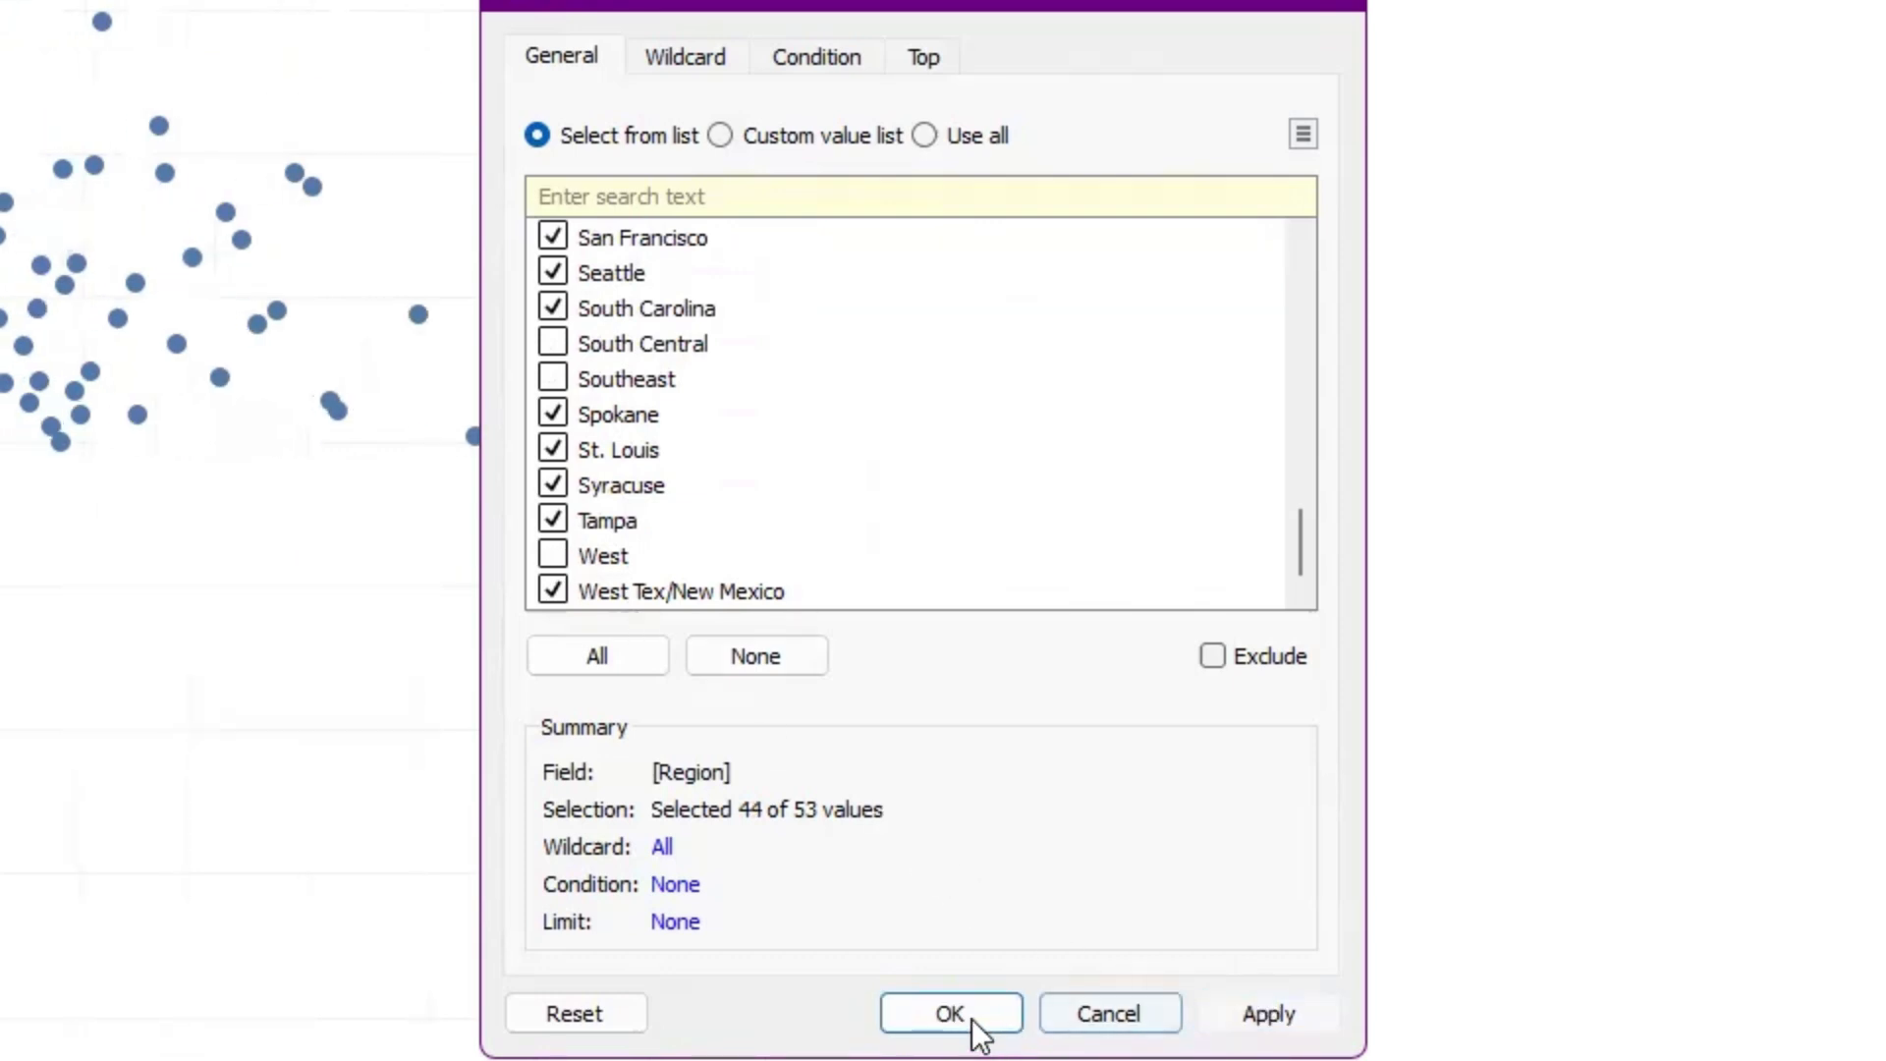
{"action": "left_click", "coordinate": [959, 1011]}
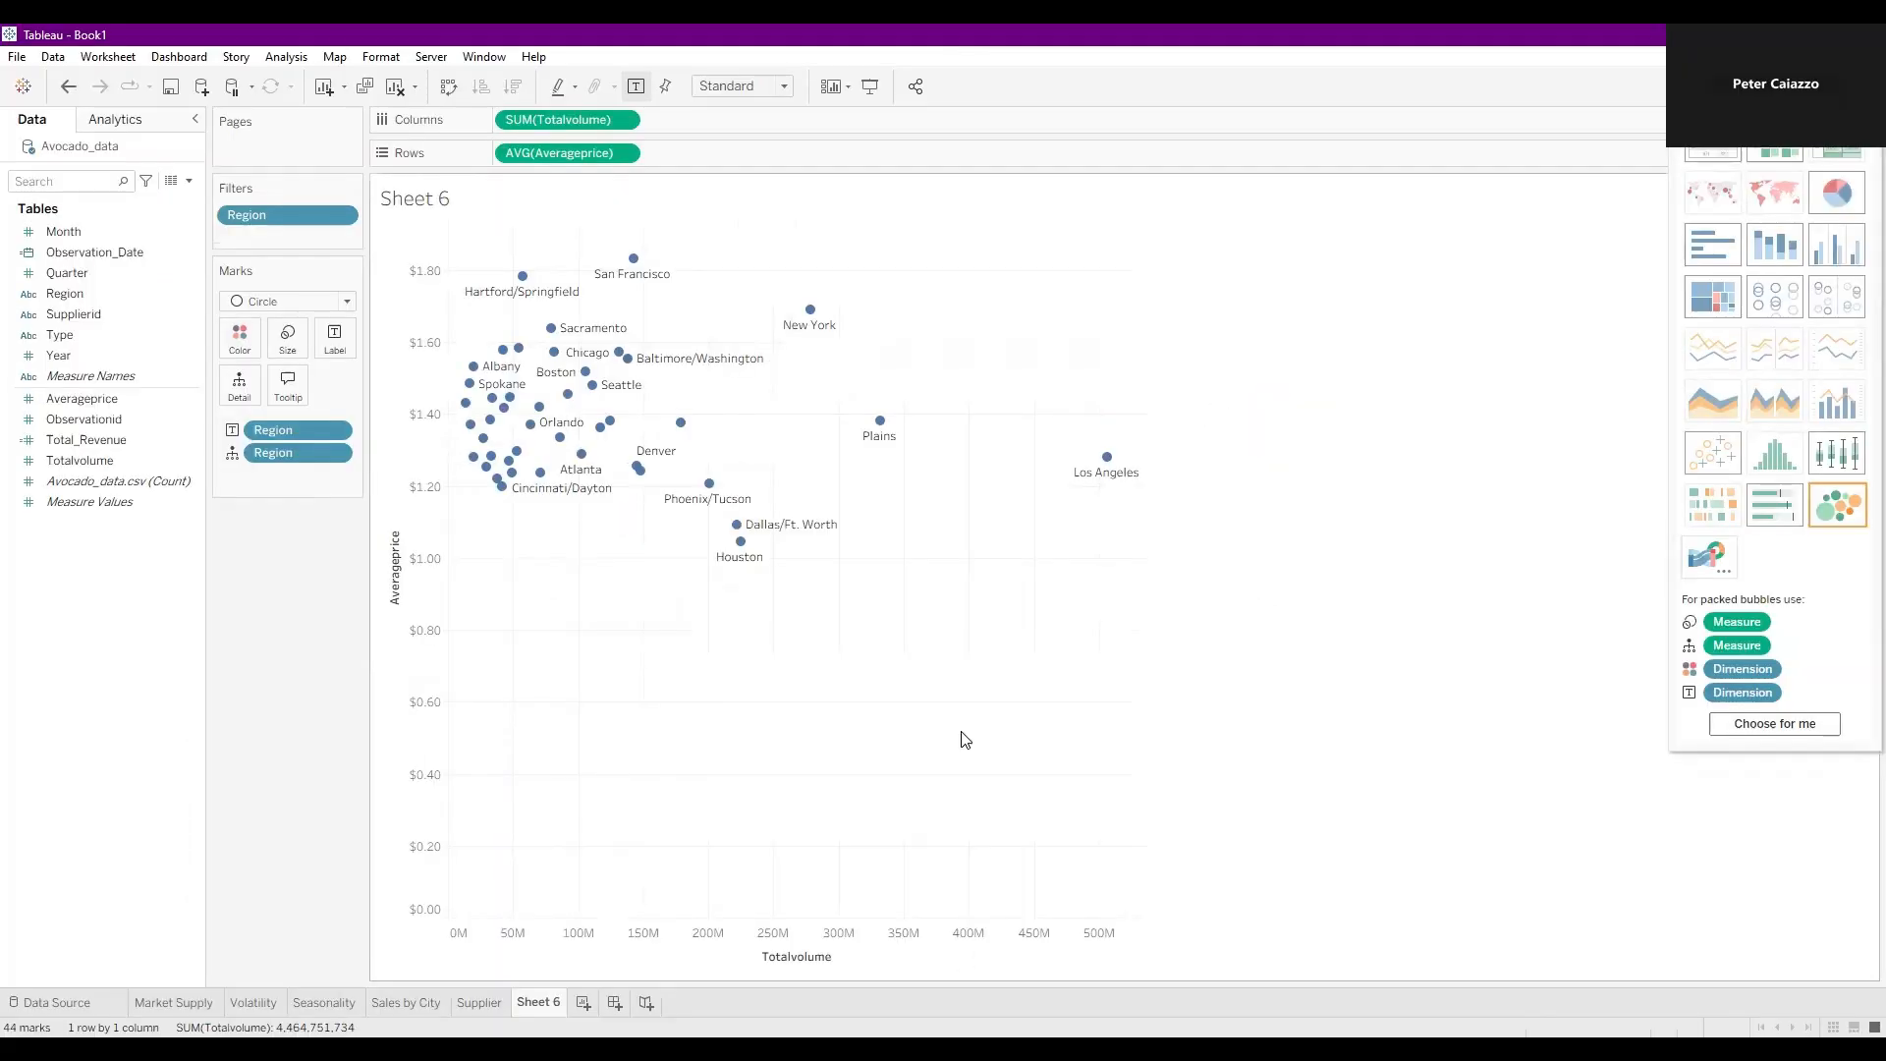
Size the circles by Totalvolume.
{"action": "mouse_move", "coordinate": [1103, 473]}
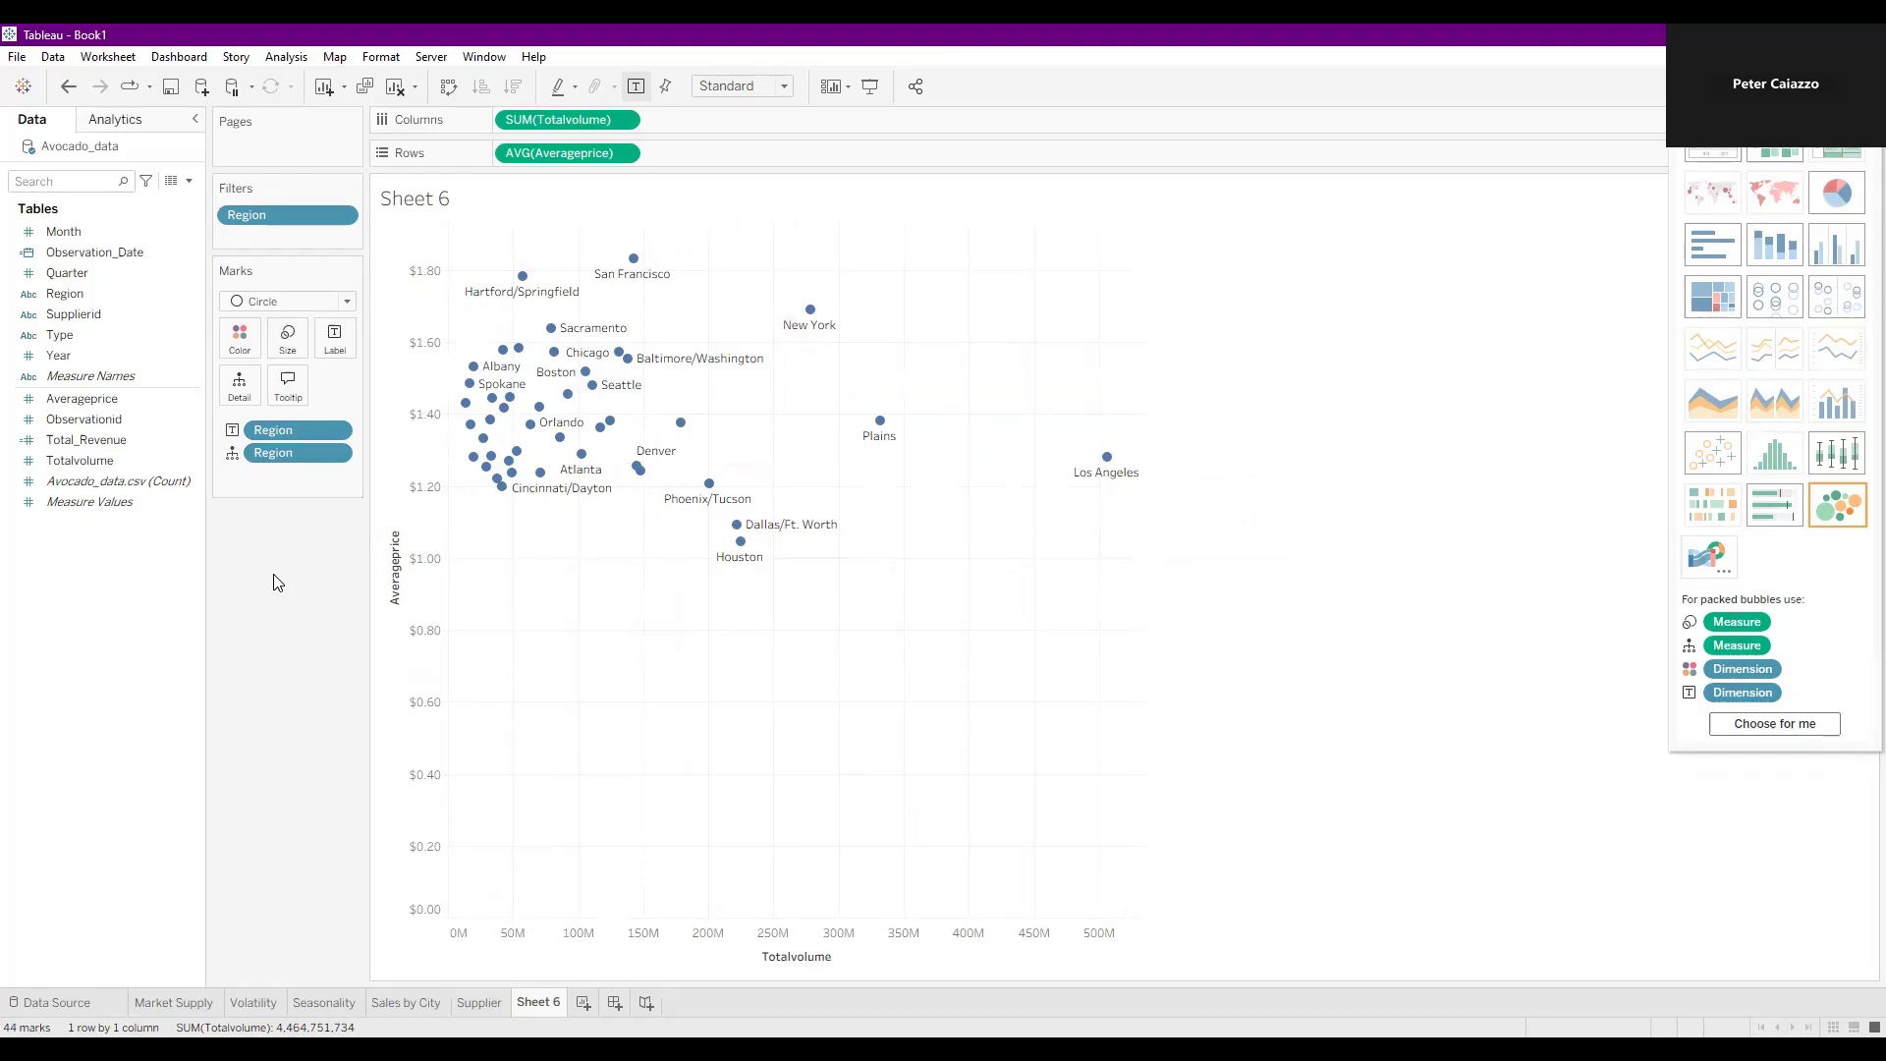
{"action": "left_click", "coordinate": [148, 462]}
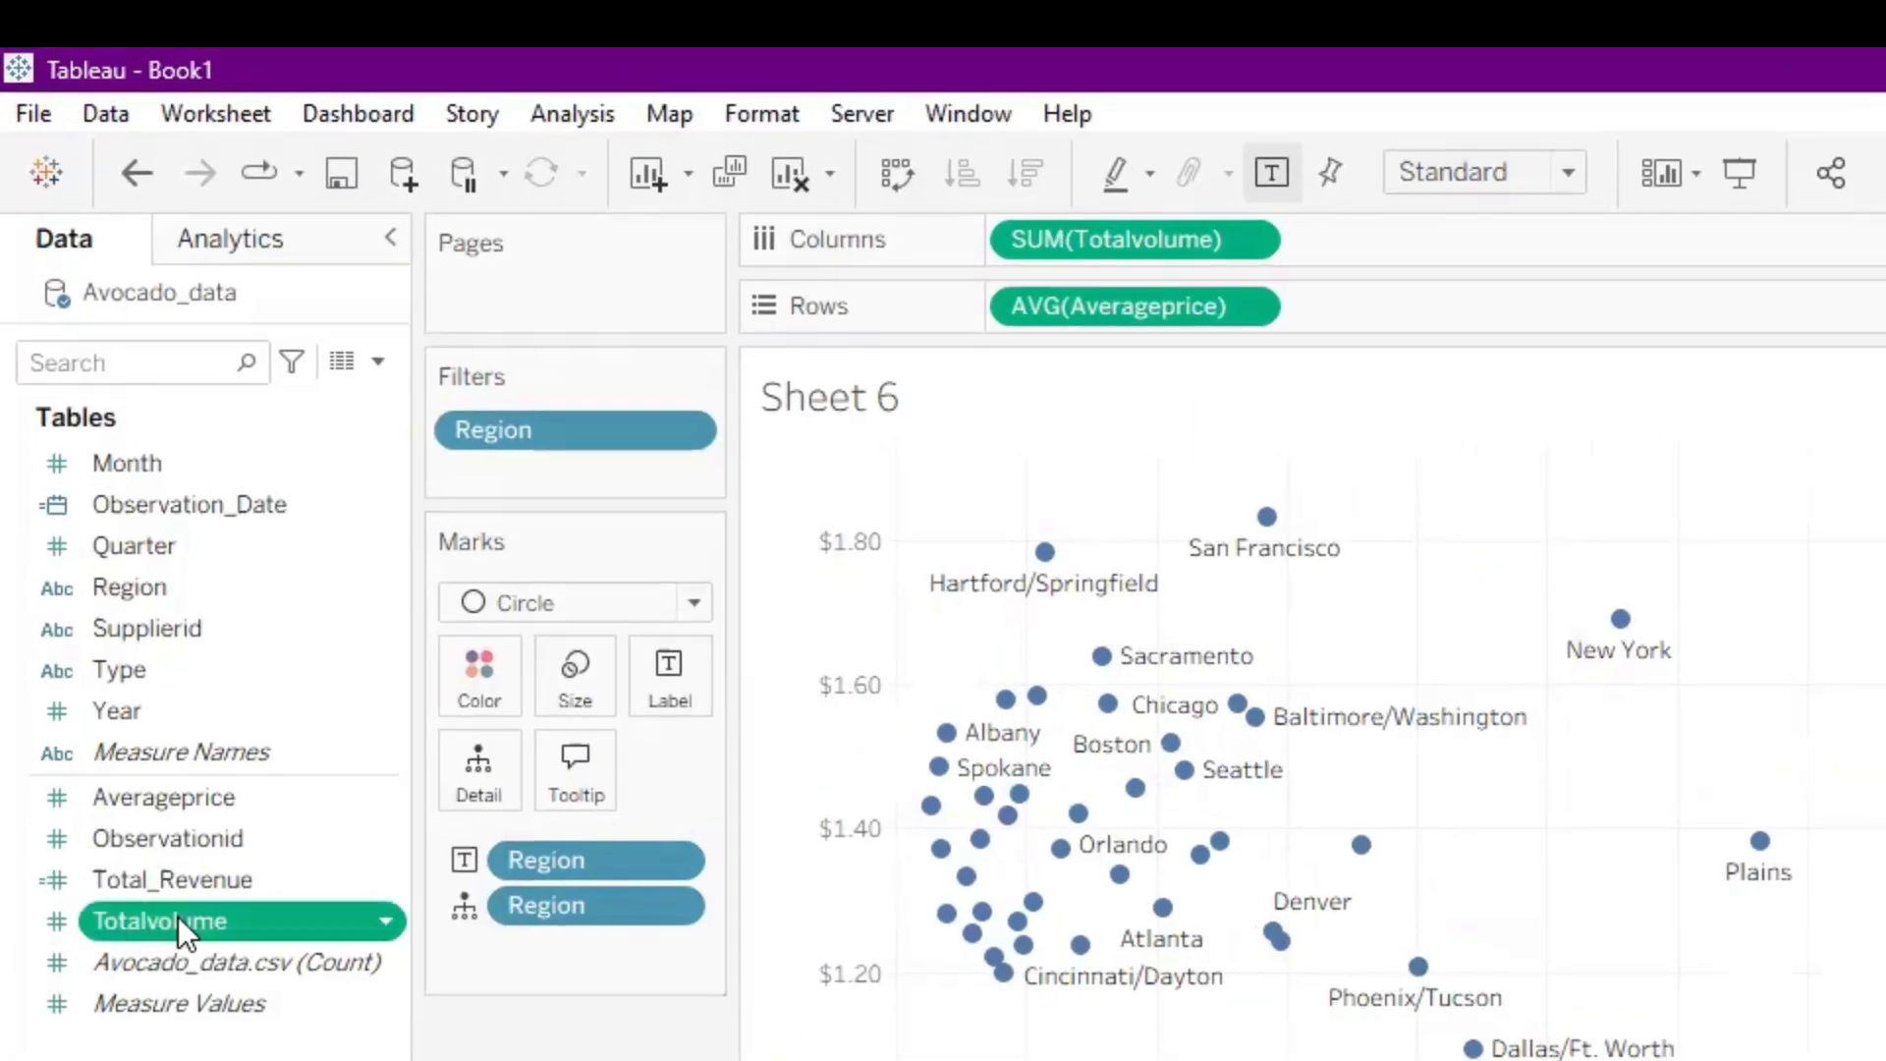
{"action": "left_click_drag", "start_coordinate": [182, 933], "coordinate": [564, 668]}
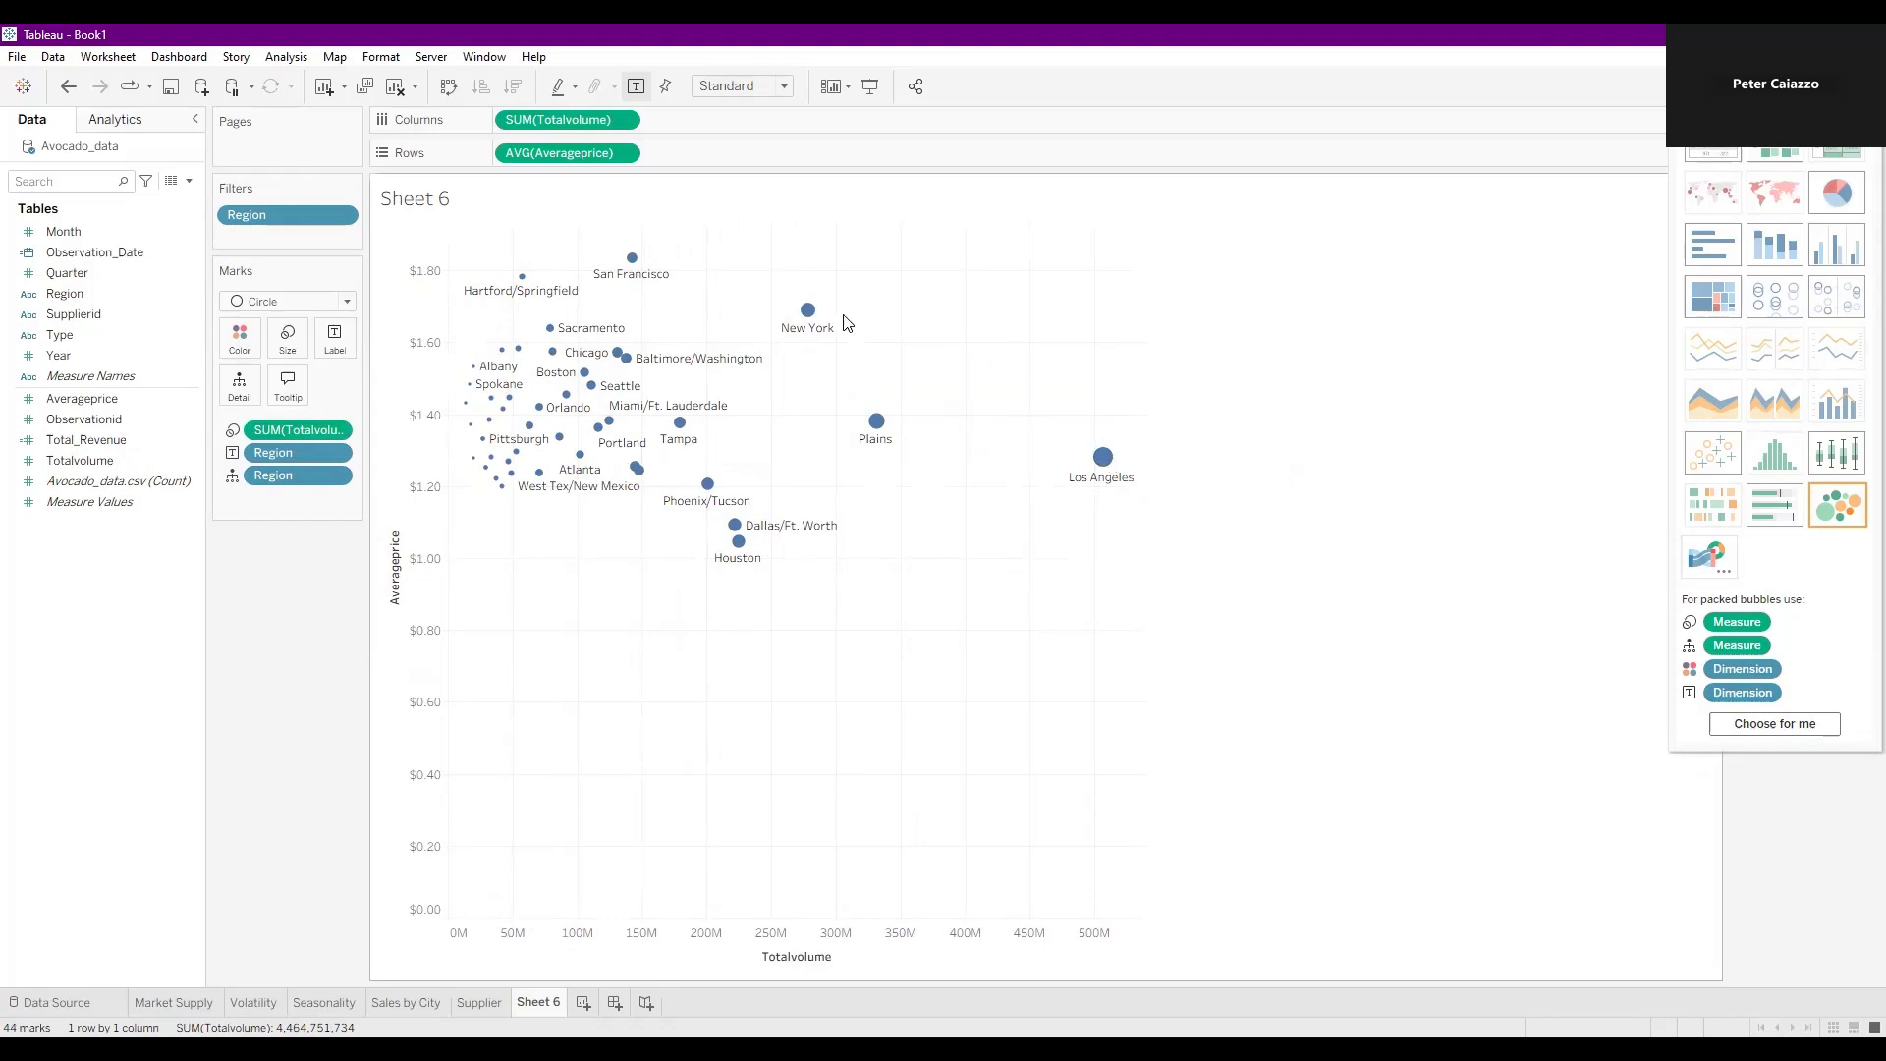
Color the circles by Total_Revenue.
{"action": "mouse_move", "coordinate": [871, 427]}
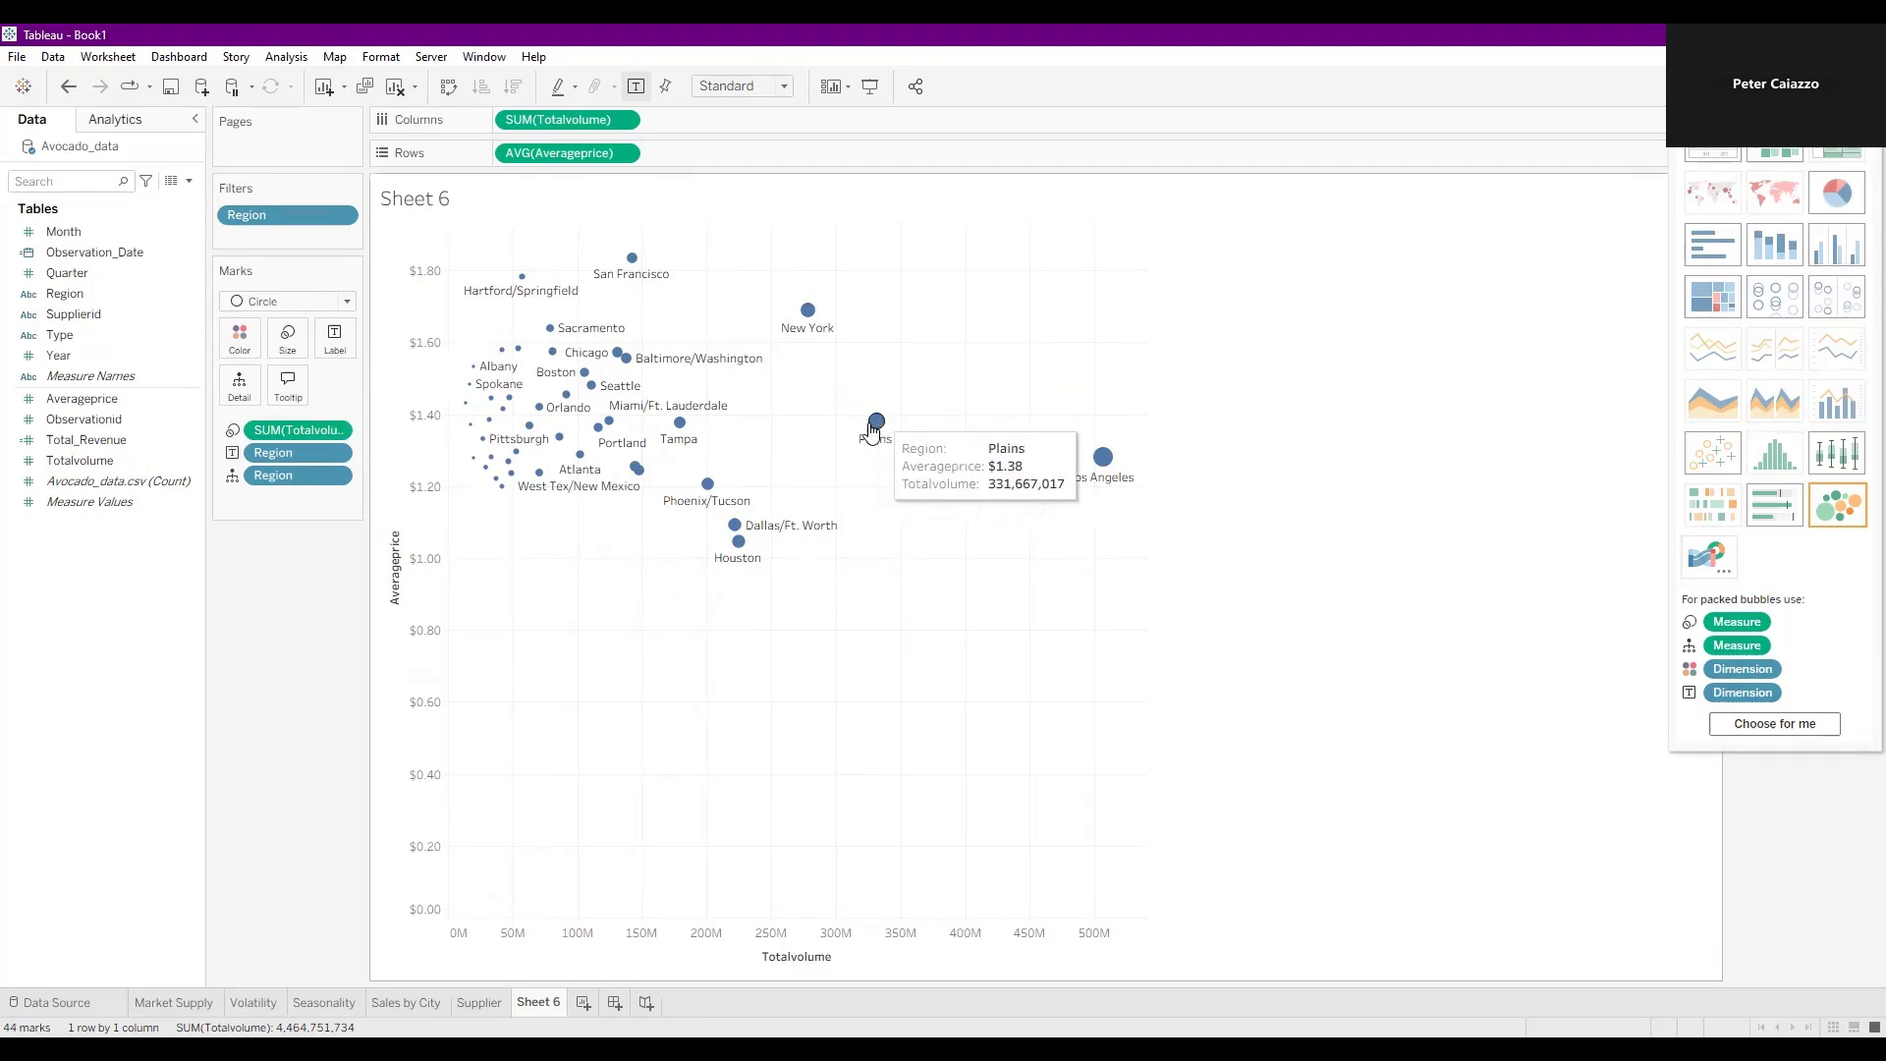
{"action": "mouse_move", "coordinate": [756, 531]}
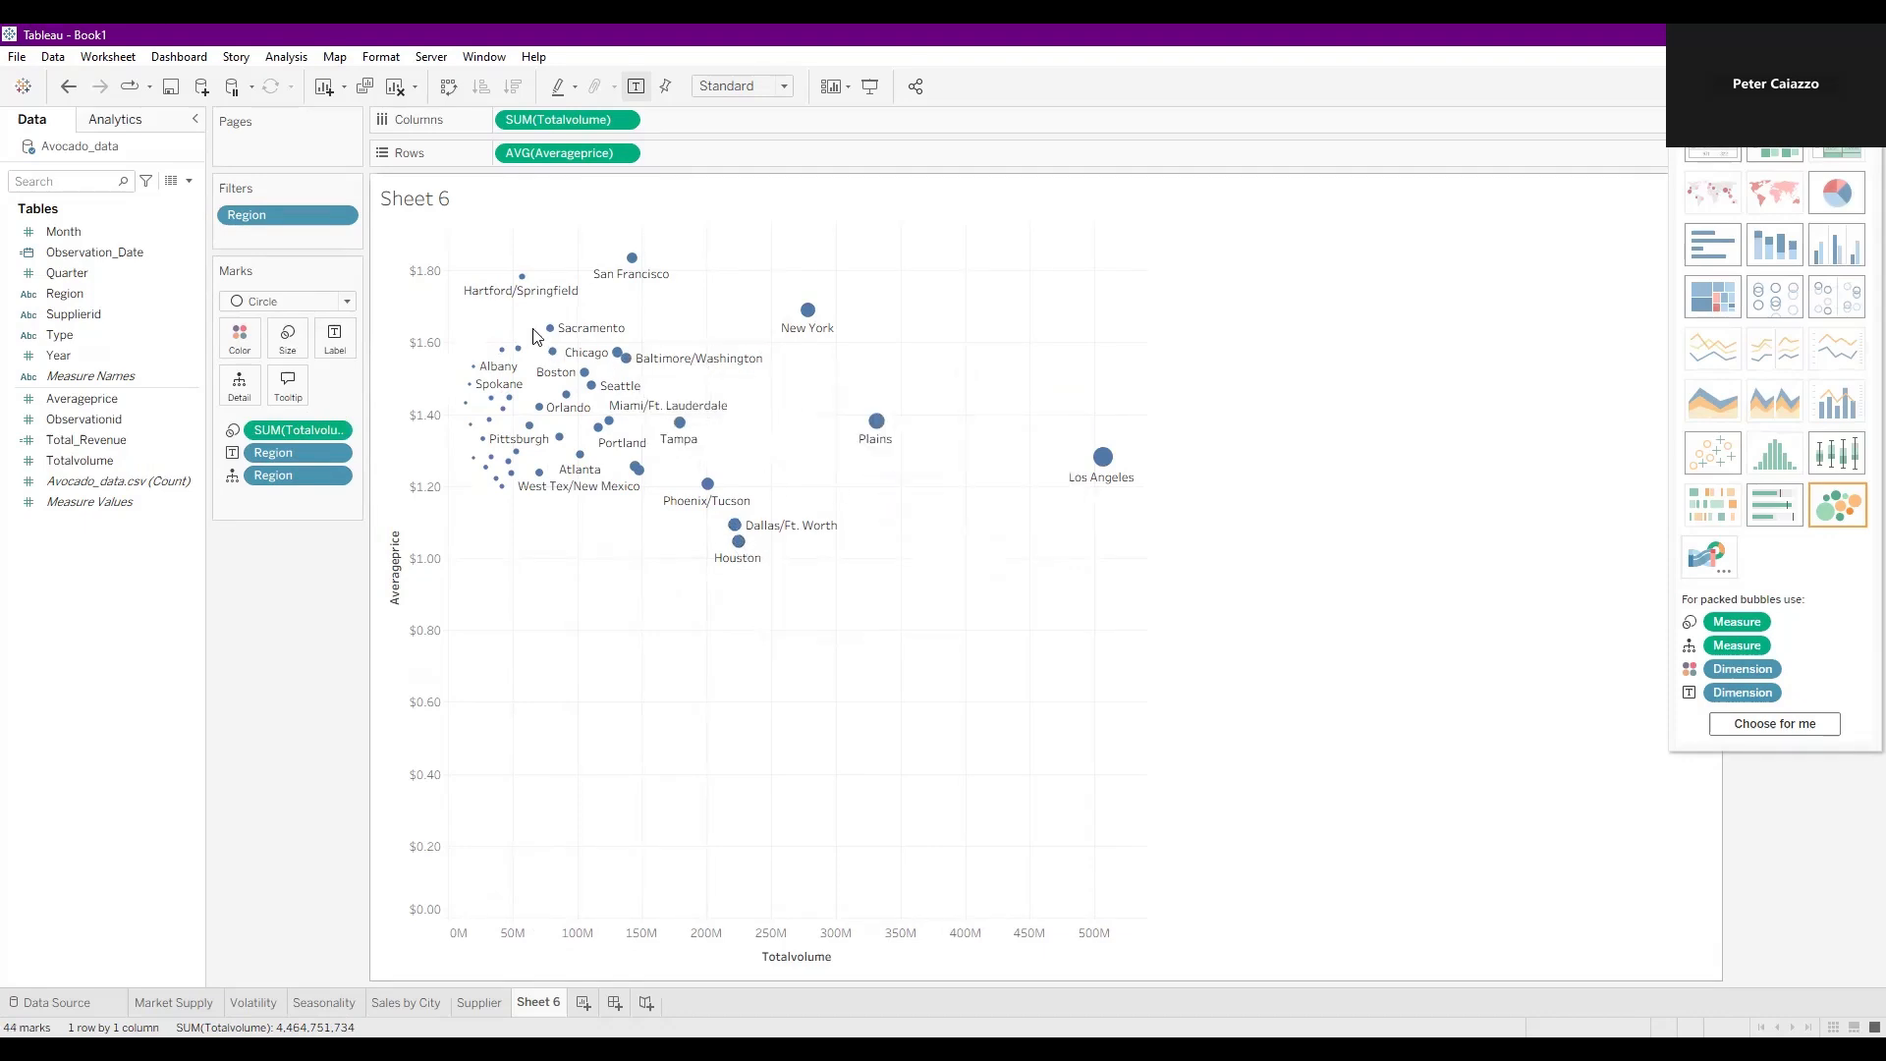
{"action": "mouse_move", "coordinate": [521, 285]}
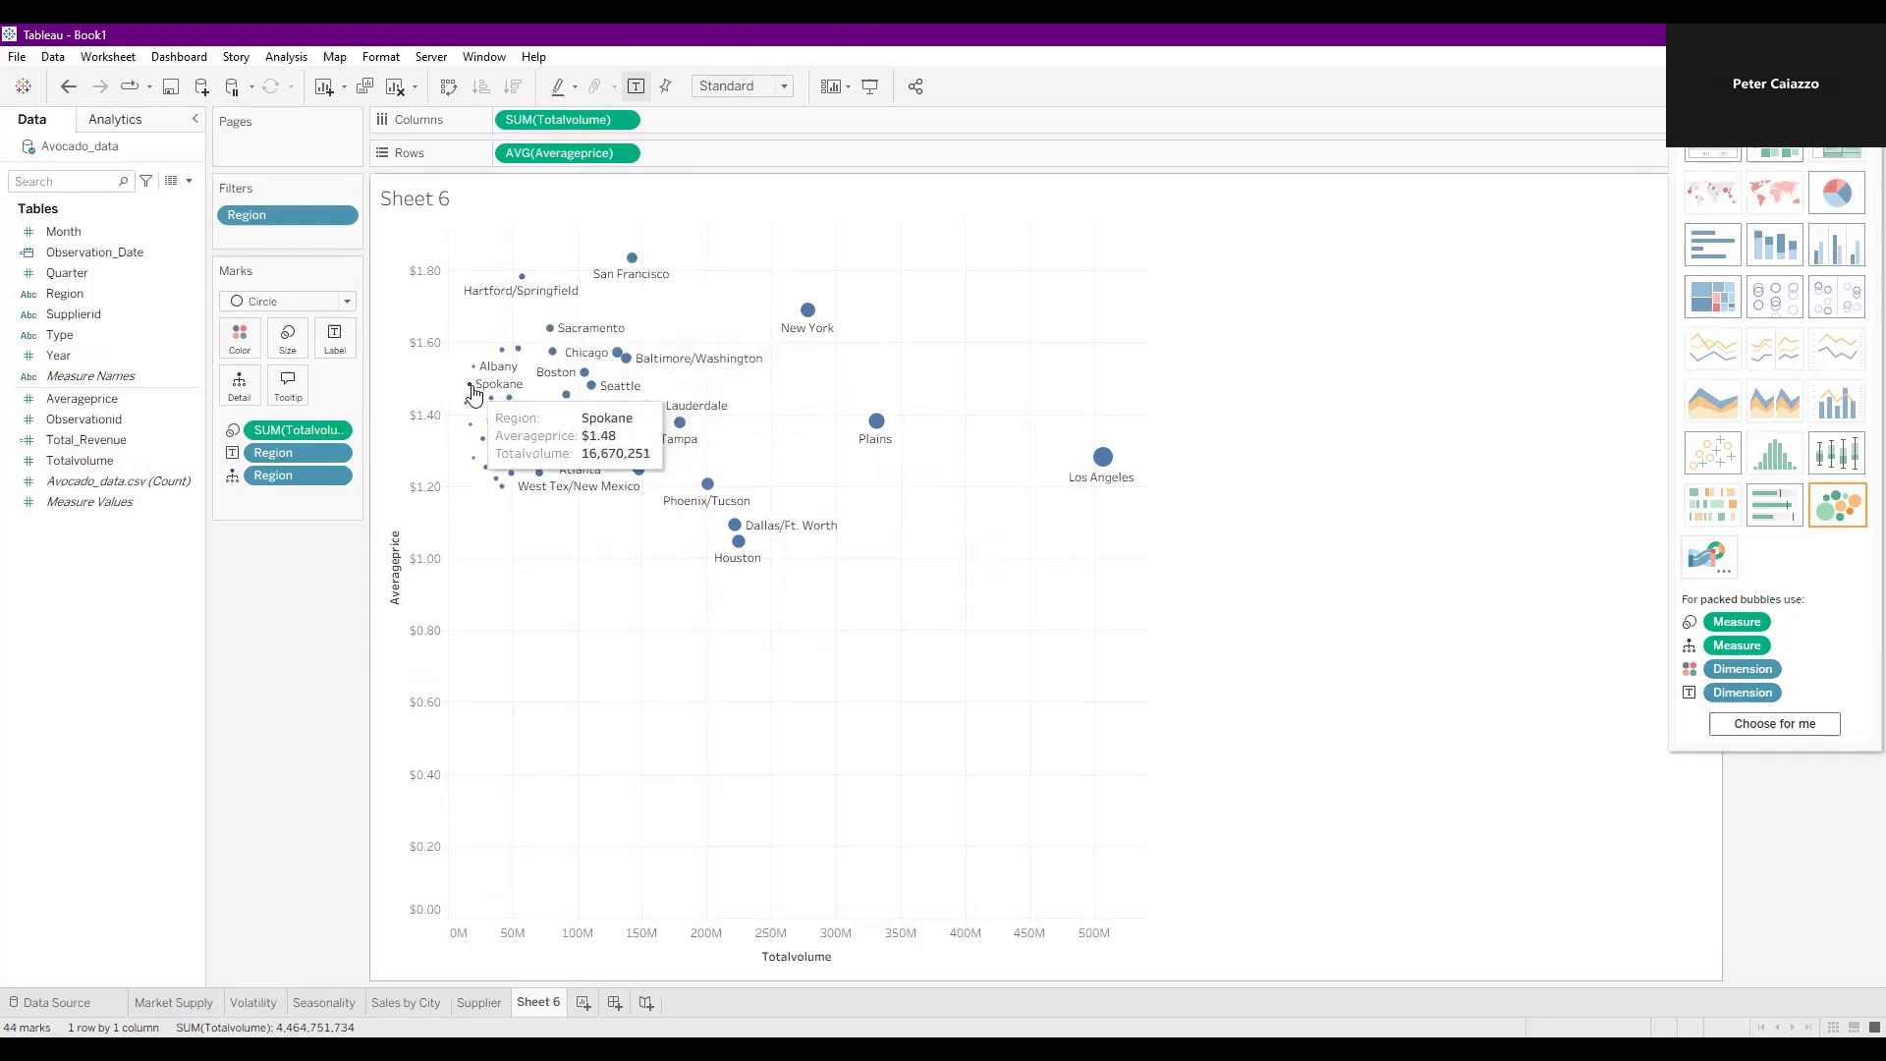
{"action": "mouse_move", "coordinate": [510, 458]}
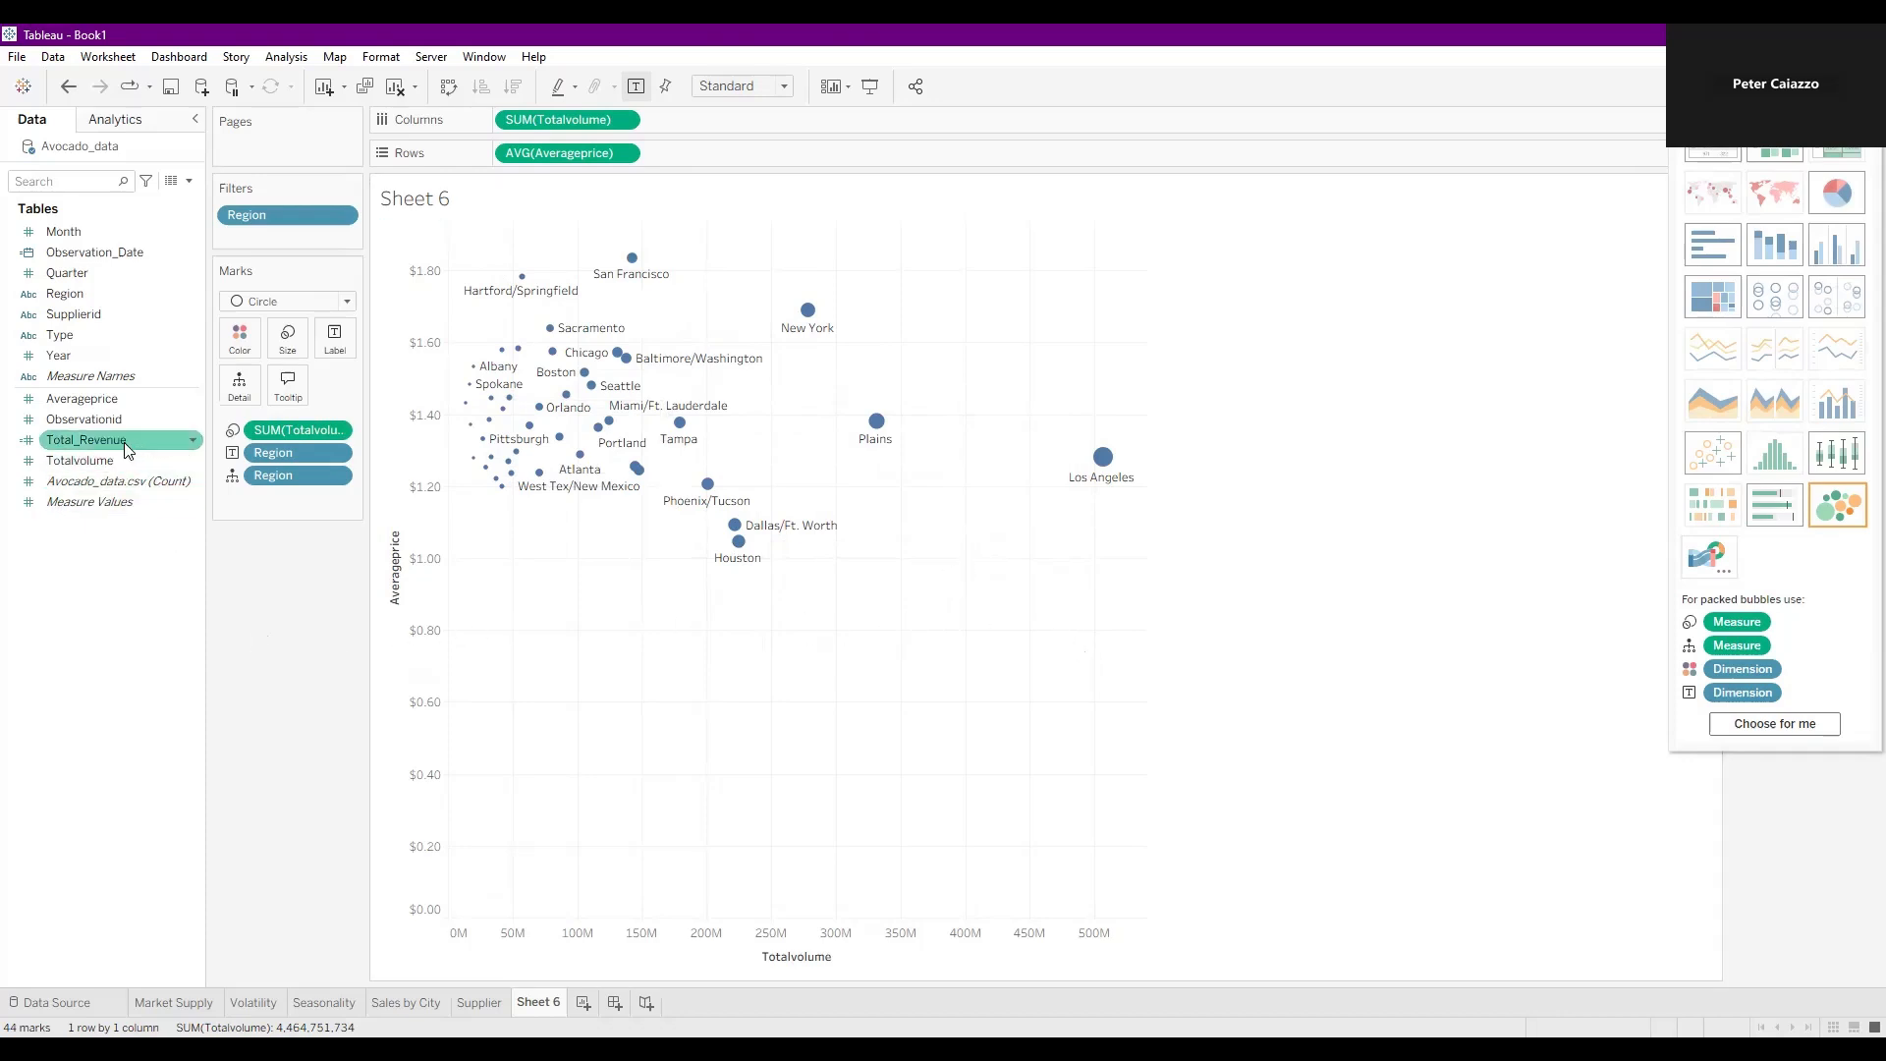
{"action": "left_click_drag", "start_coordinate": [131, 448], "coordinate": [228, 379]}
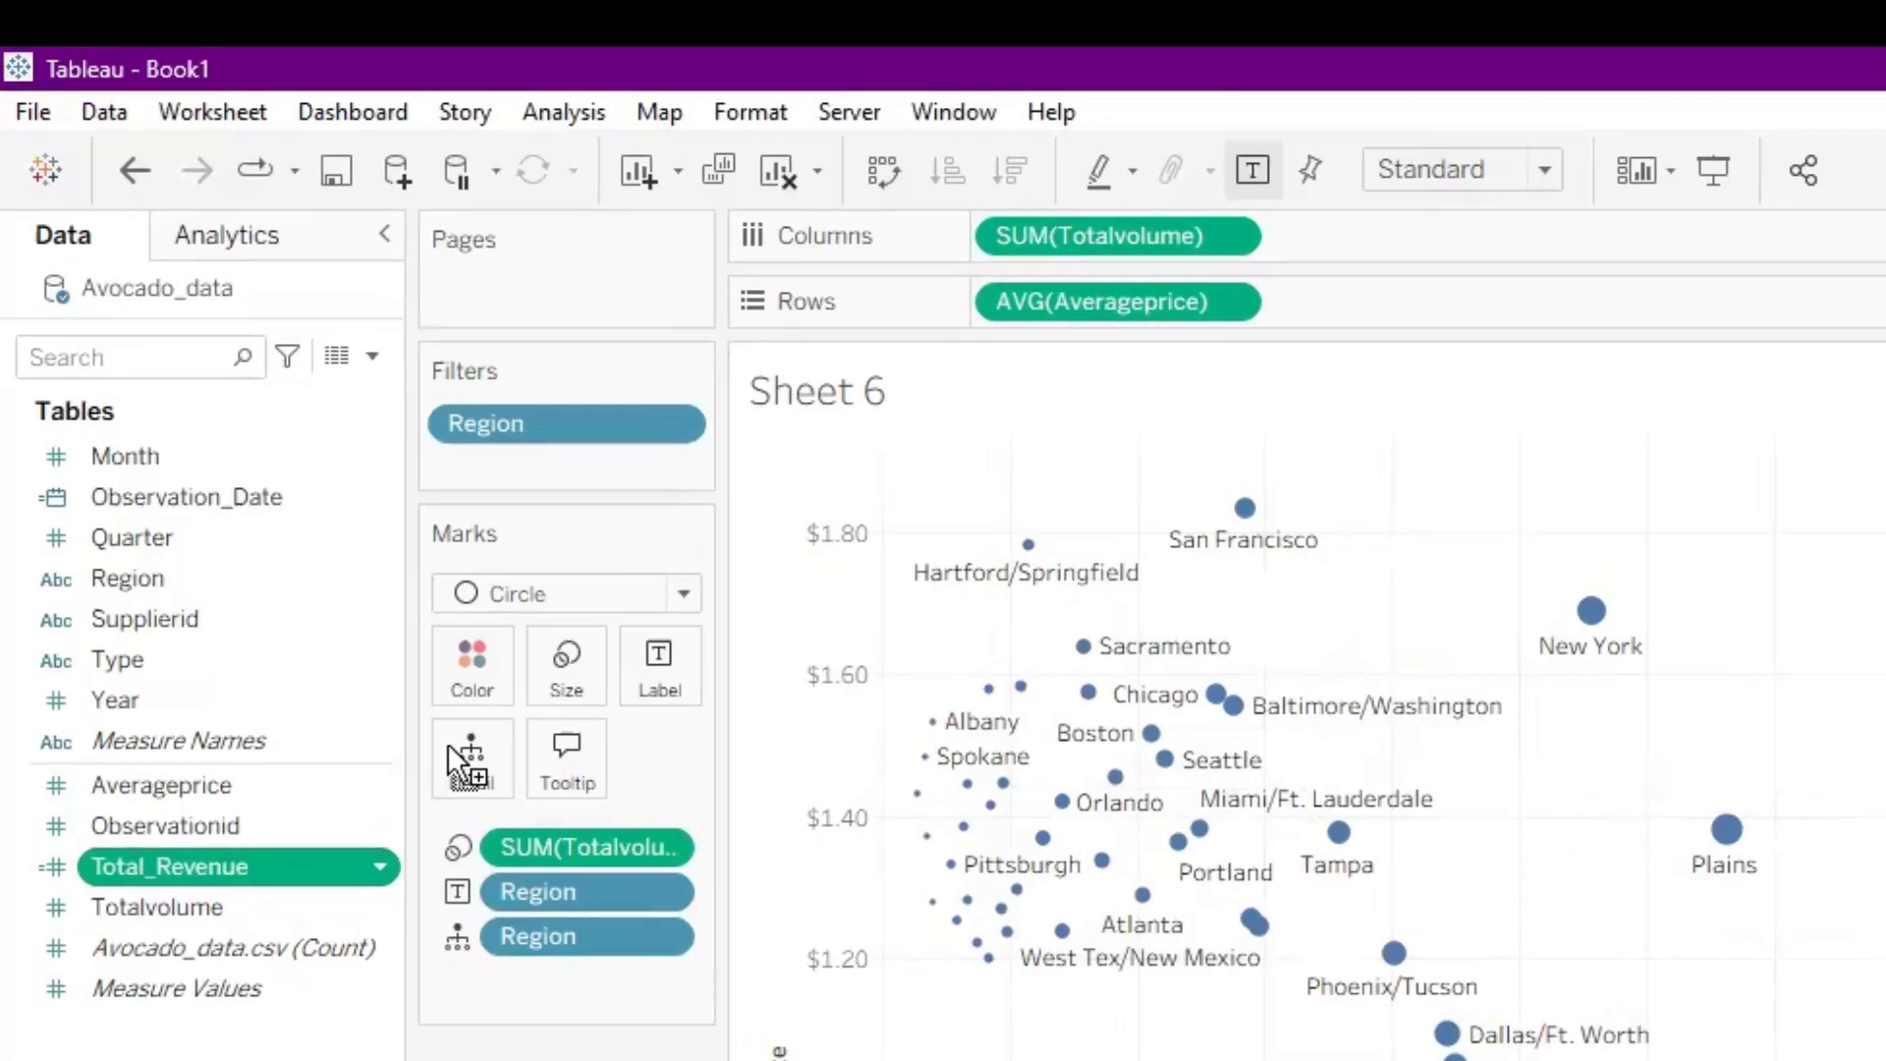
{"action": "left_click_drag", "start_coordinate": [446, 743], "coordinate": [493, 684]}
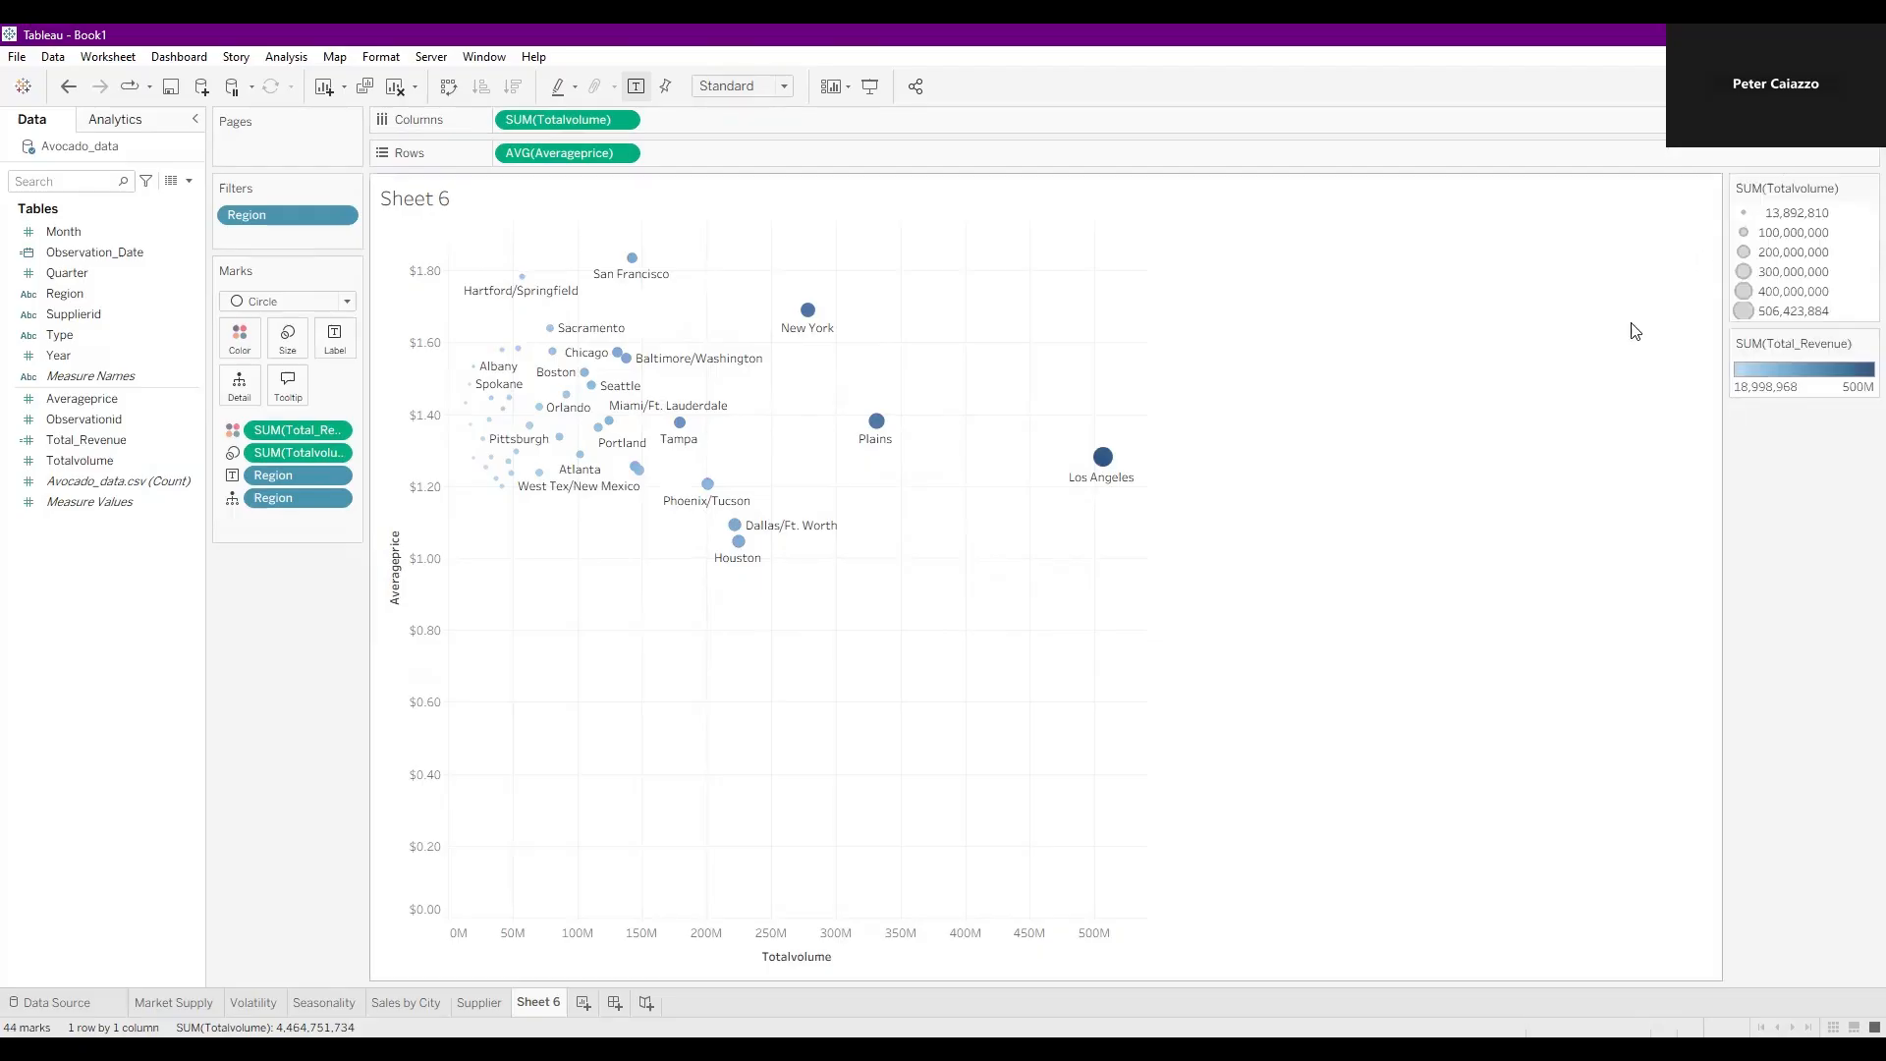
Change the Total_Revenue color palette of the circles to Red-Black Diverging.
{"action": "mouse_move", "coordinate": [1102, 457]}
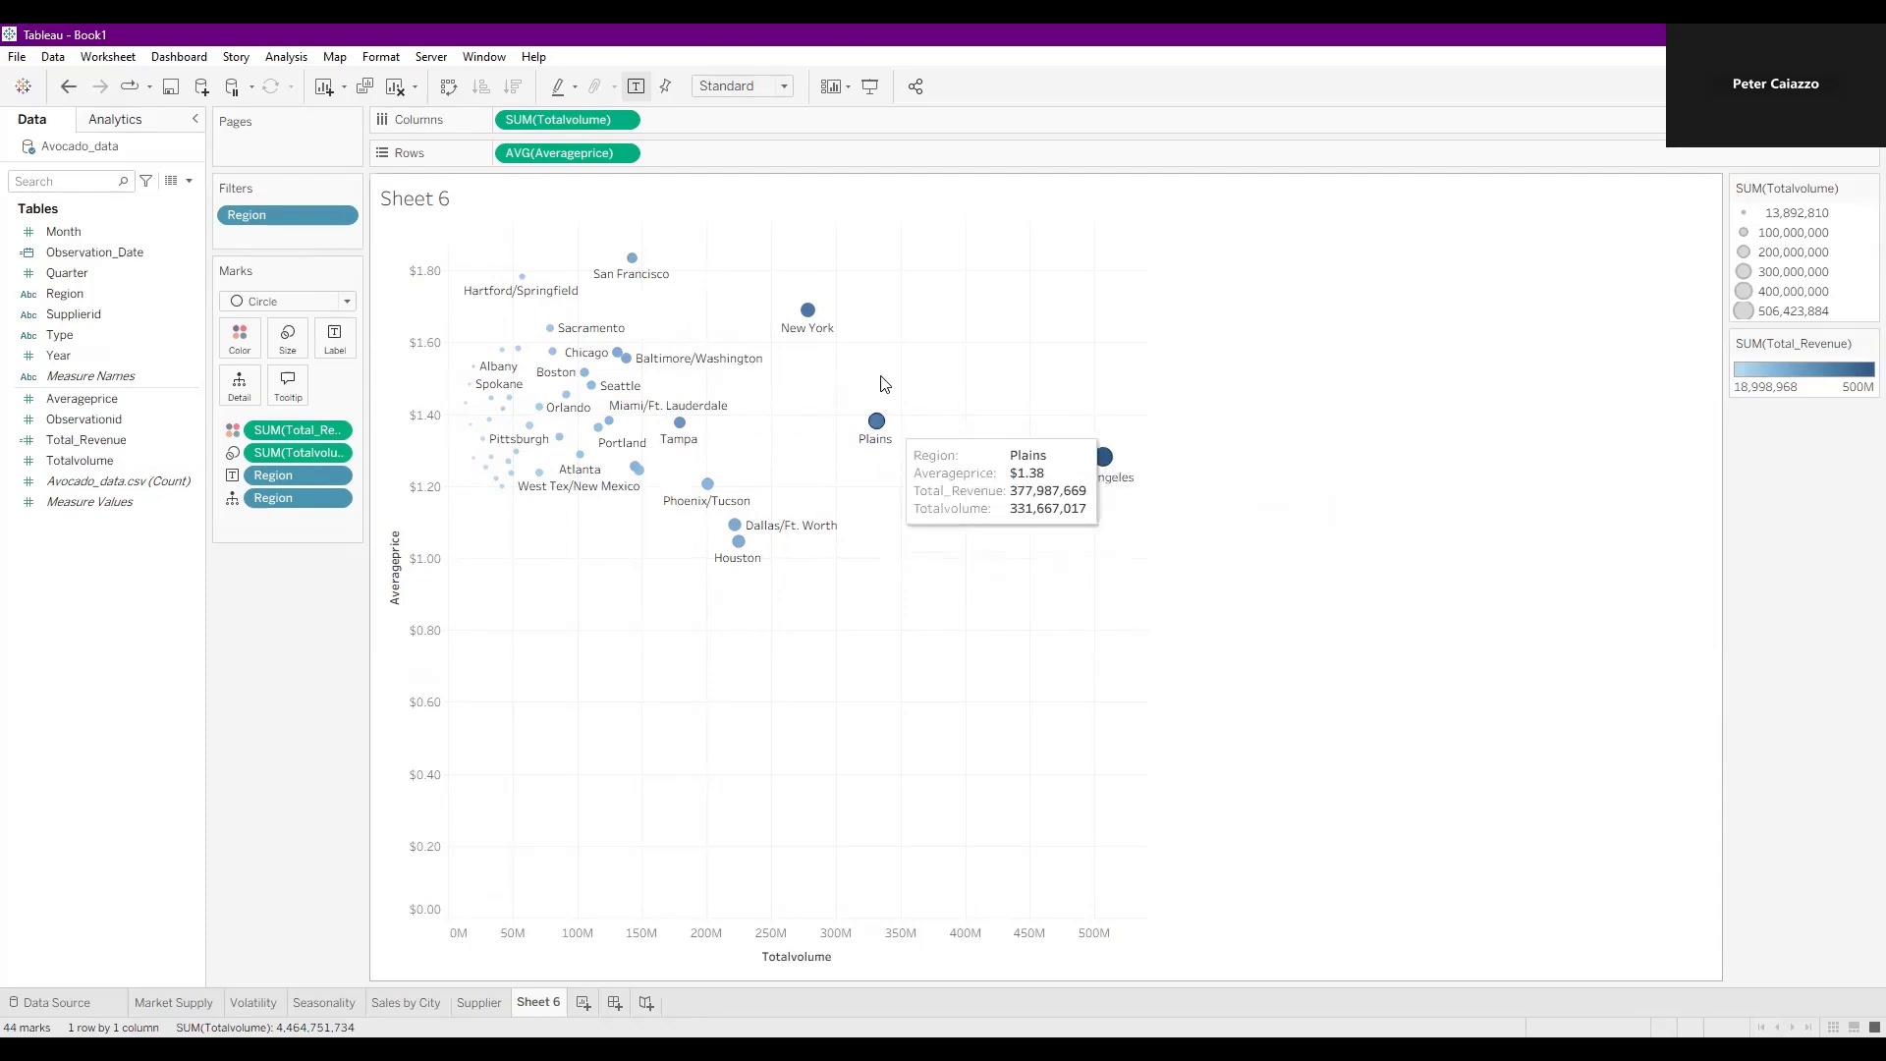
{"action": "mouse_move", "coordinate": [808, 312]}
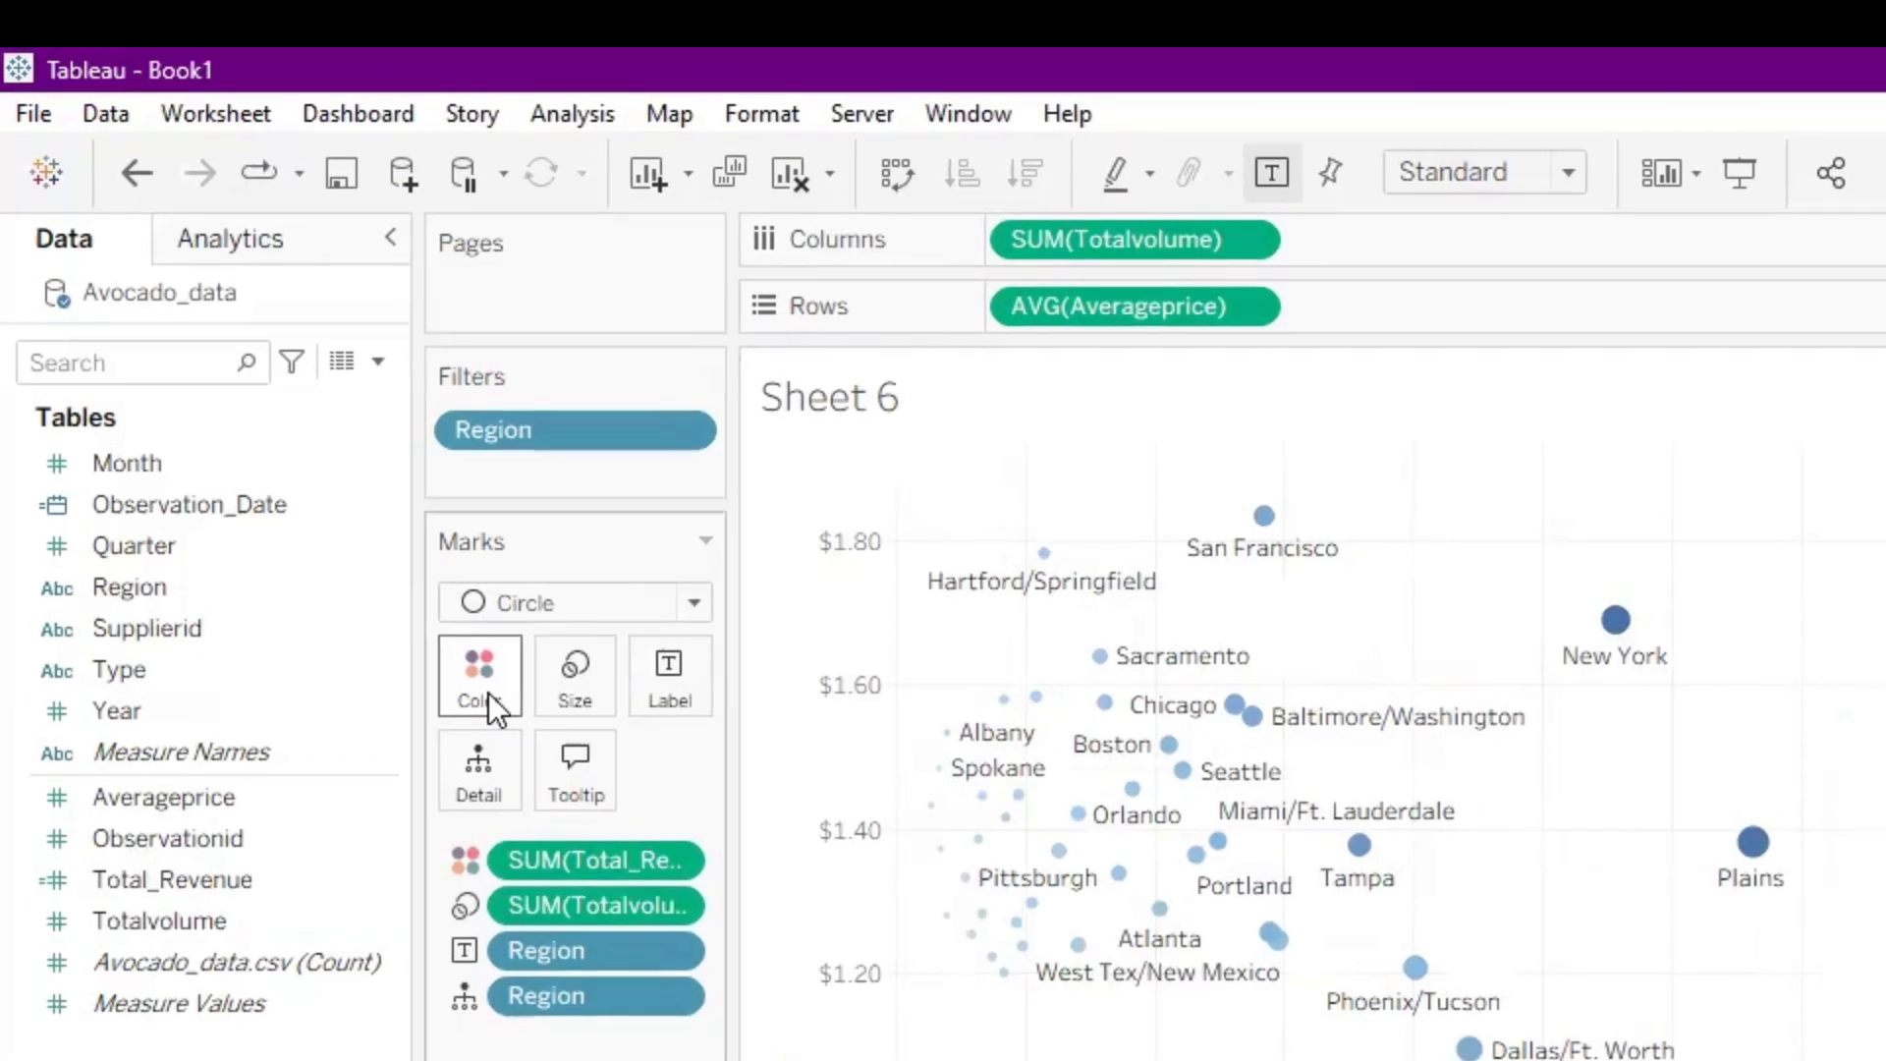
{"action": "left_click", "coordinate": [244, 349]}
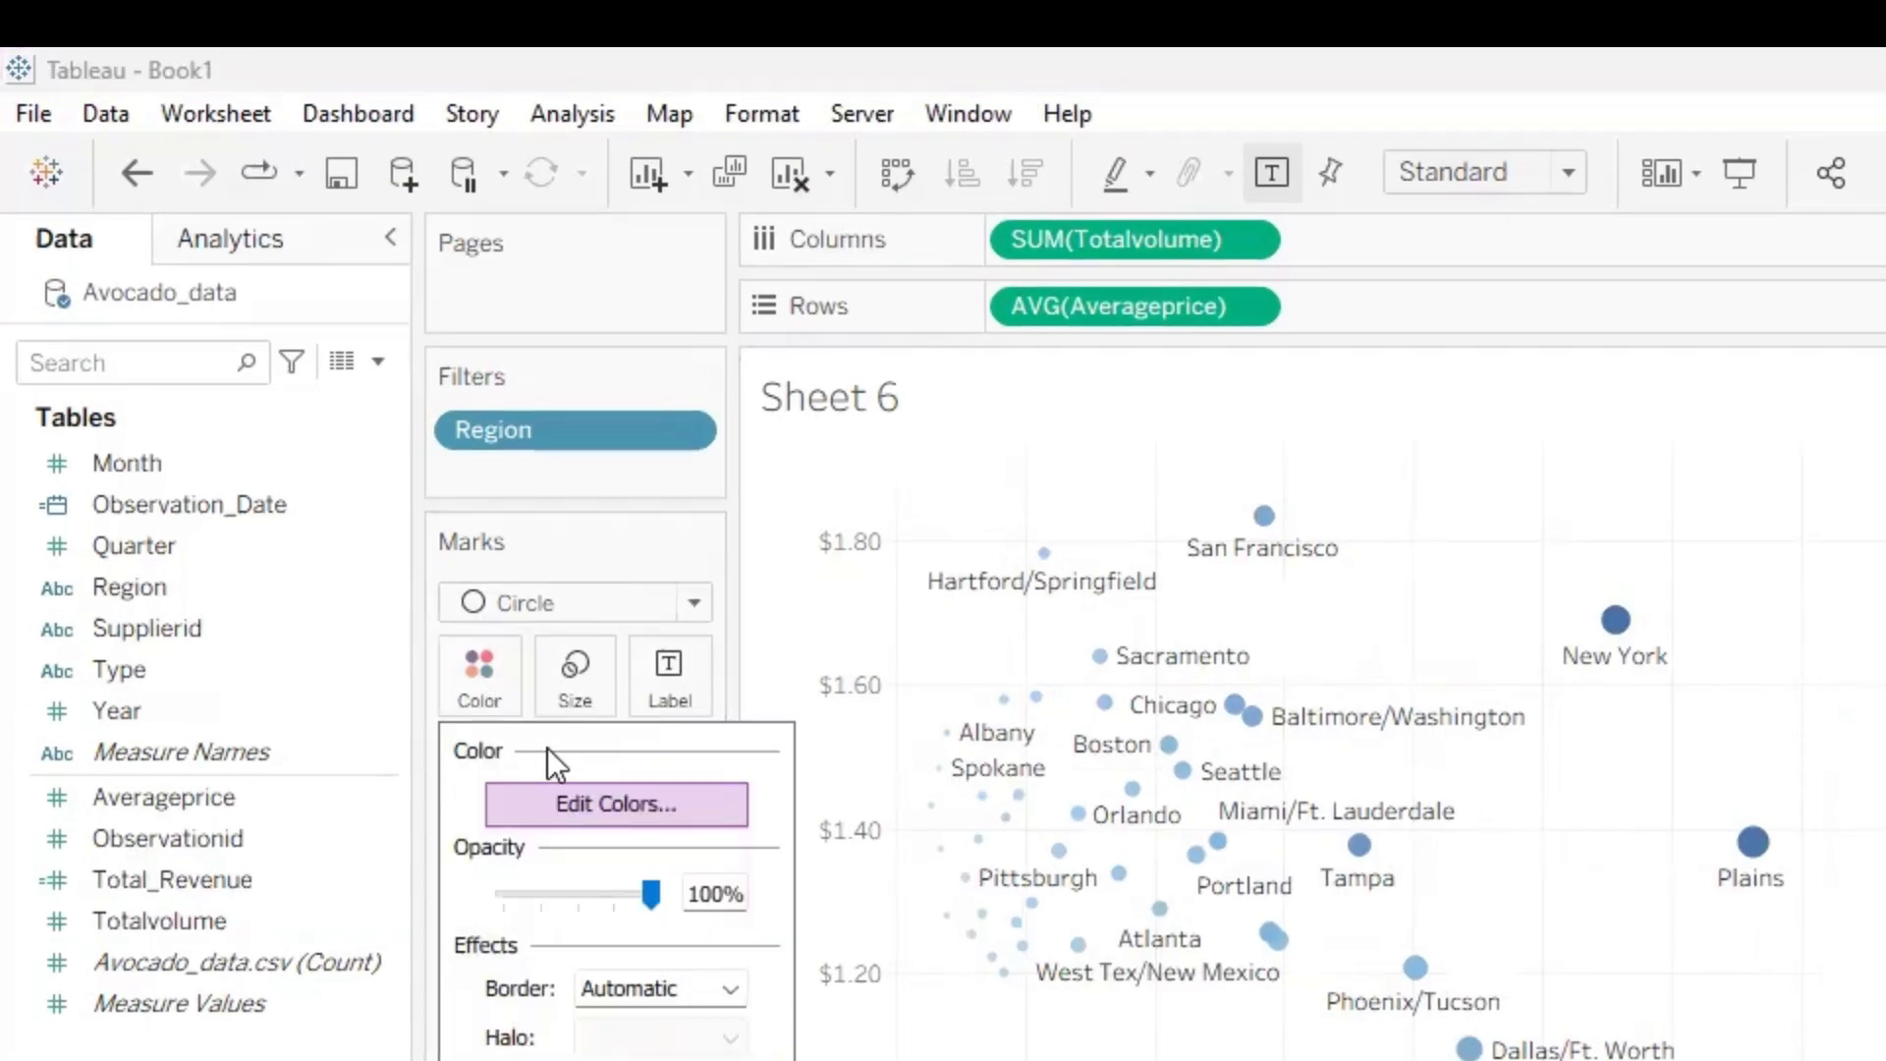
{"action": "left_click", "coordinate": [563, 799]}
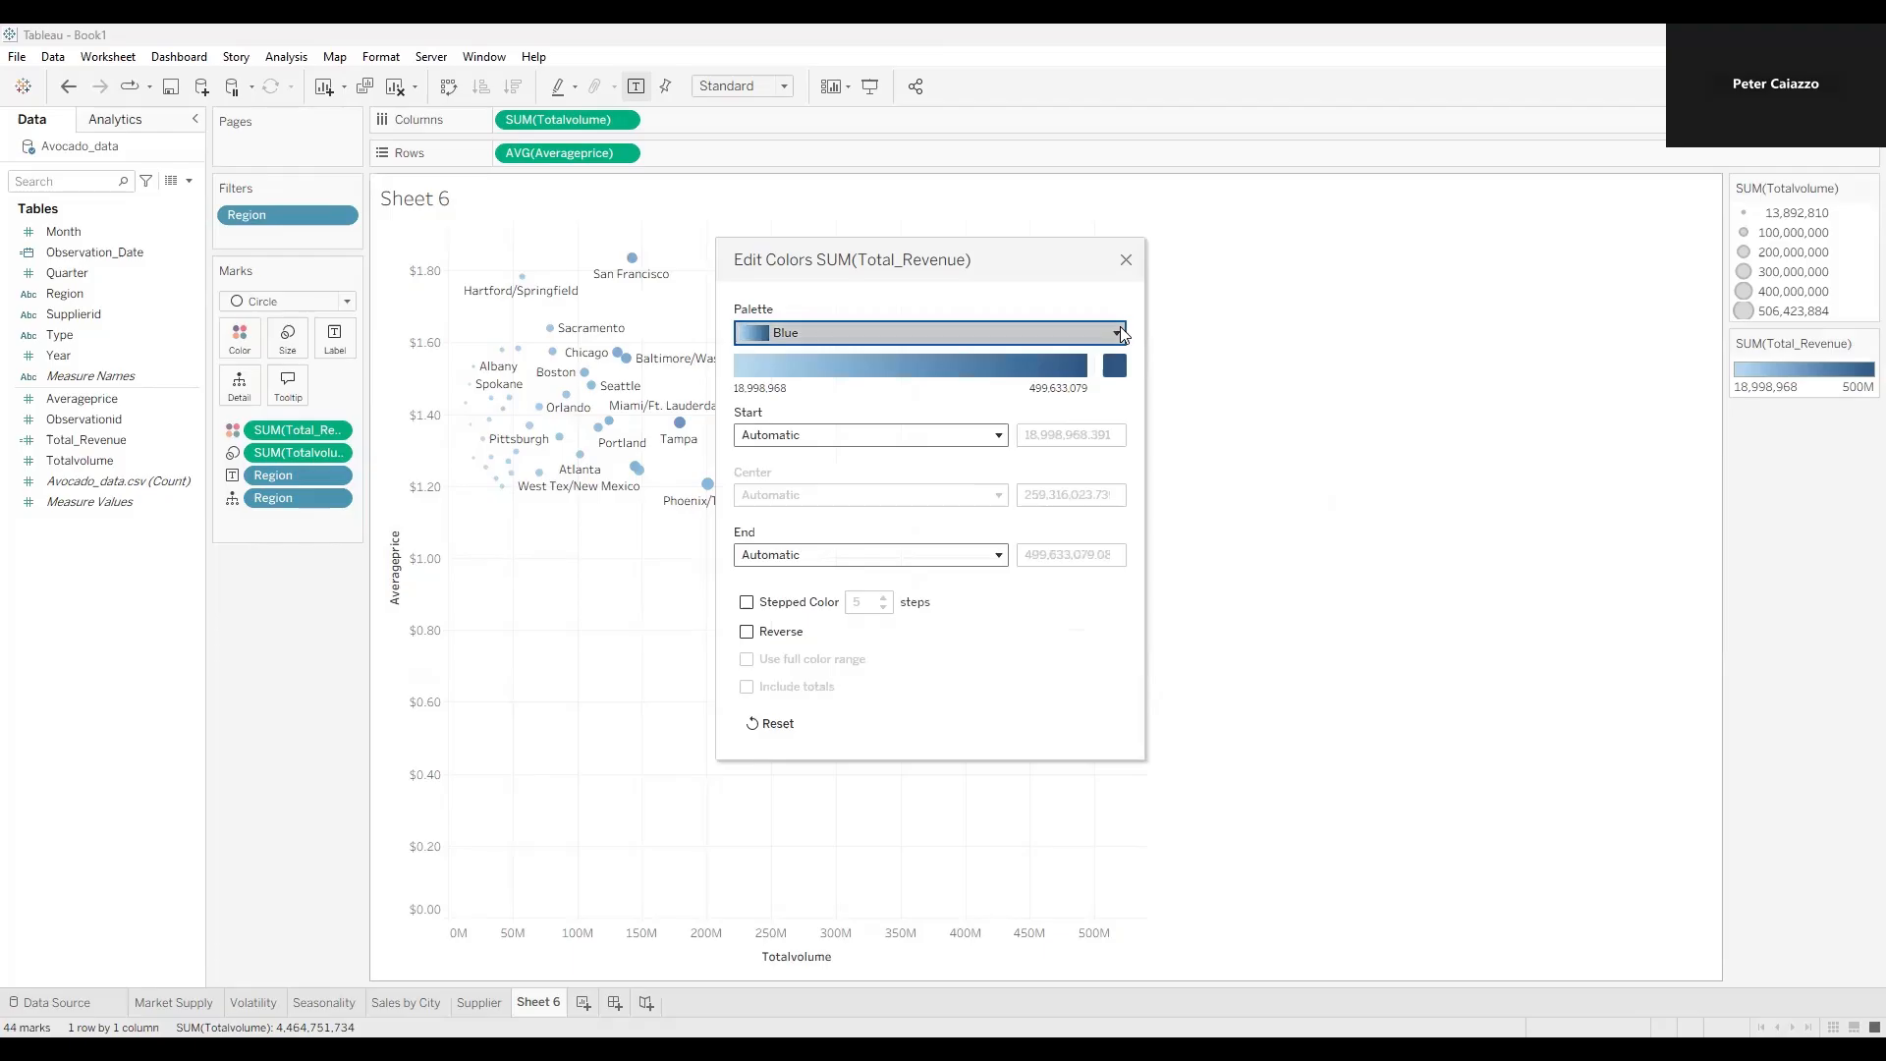
{"action": "left_click", "coordinate": [1120, 330]}
{"action": "scroll", "coordinate": [975, 525], "scroll_direction": "down", "scroll_amount": 2}
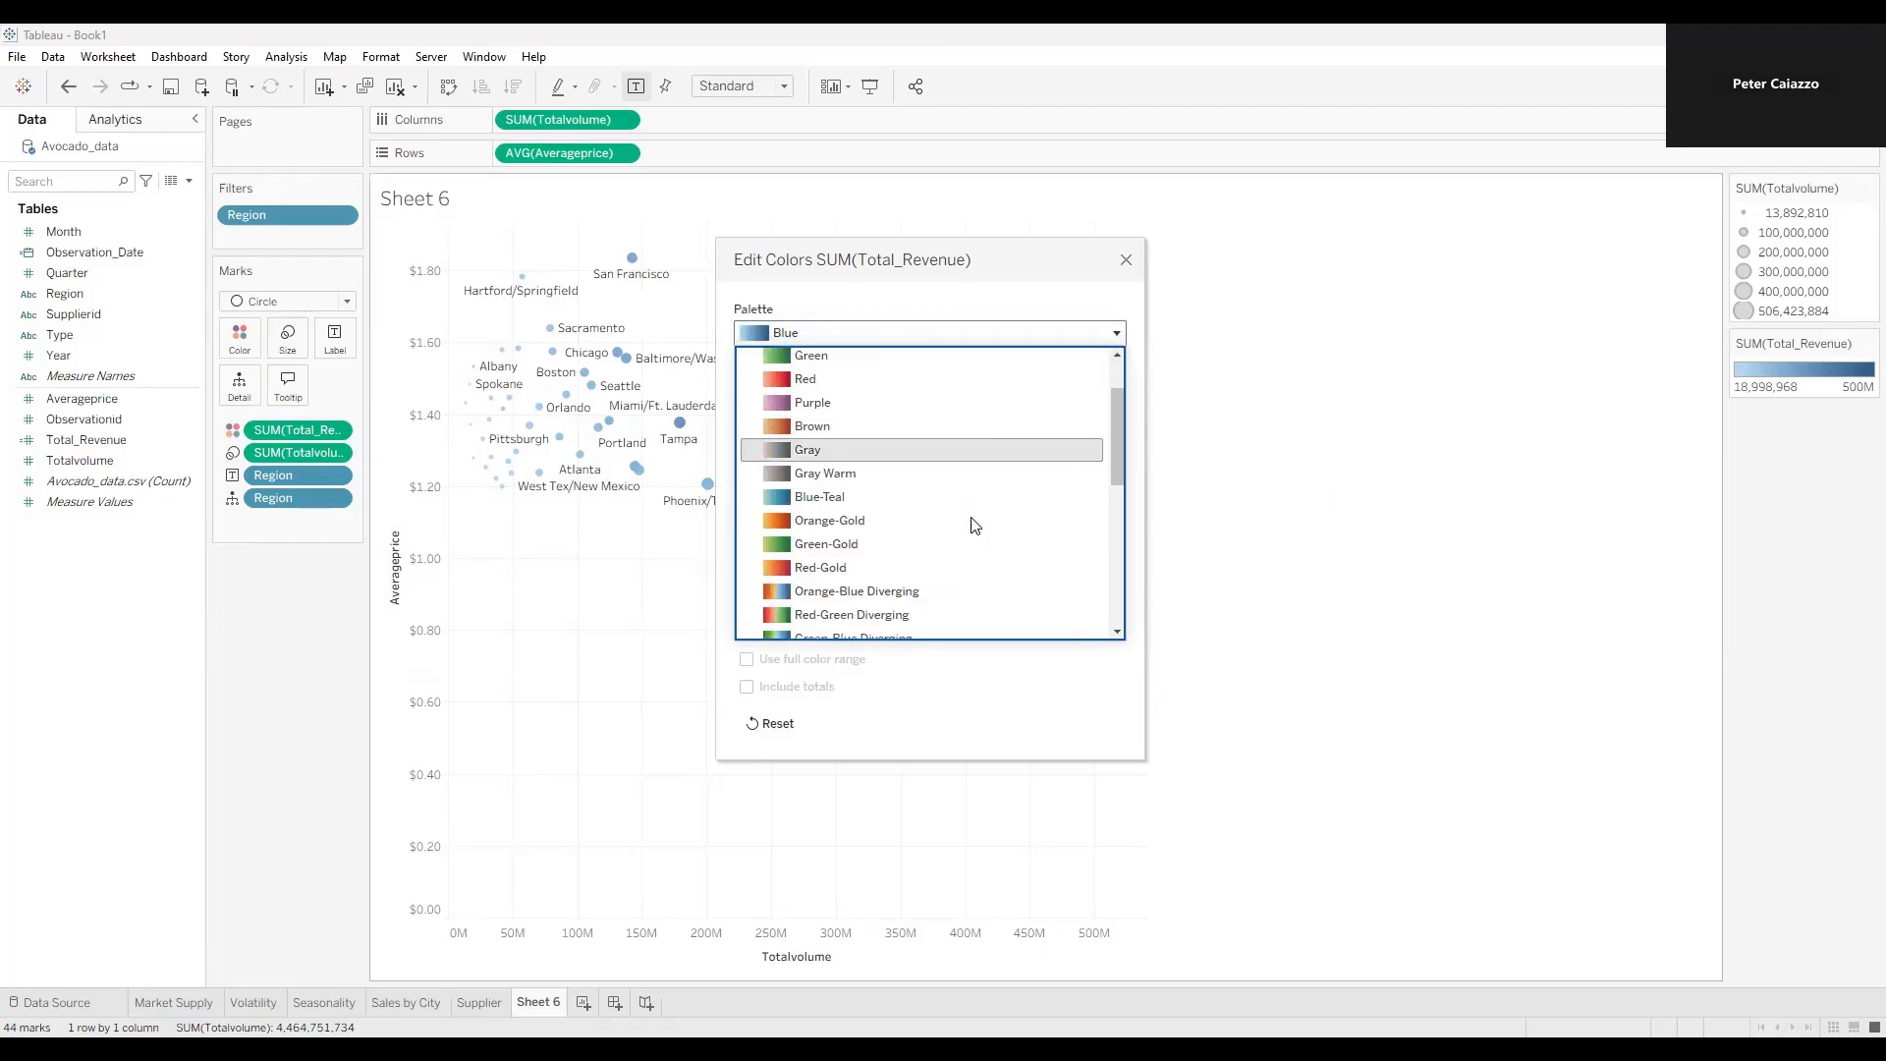
{"action": "scroll", "coordinate": [976, 526], "scroll_direction": "down", "scroll_amount": 2}
{"action": "left_click", "coordinate": [948, 568]}
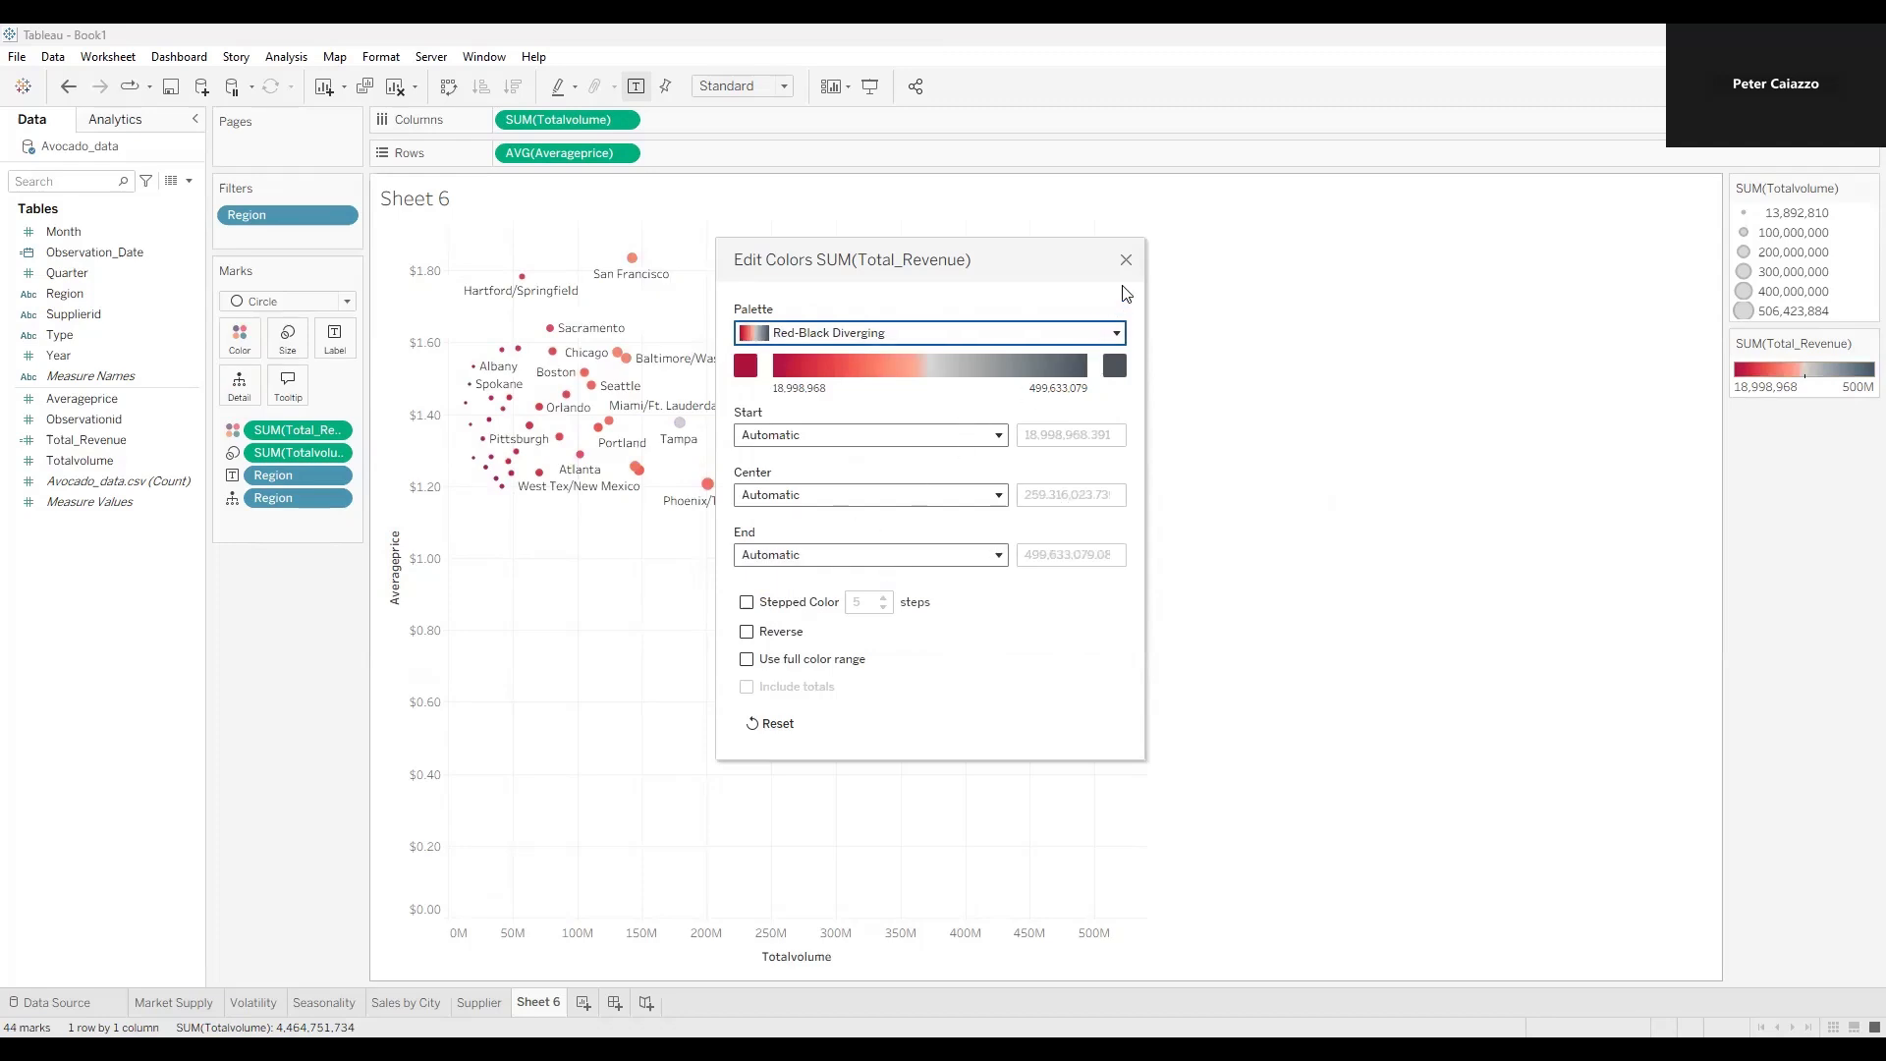
{"action": "left_click", "coordinate": [711, 569]}
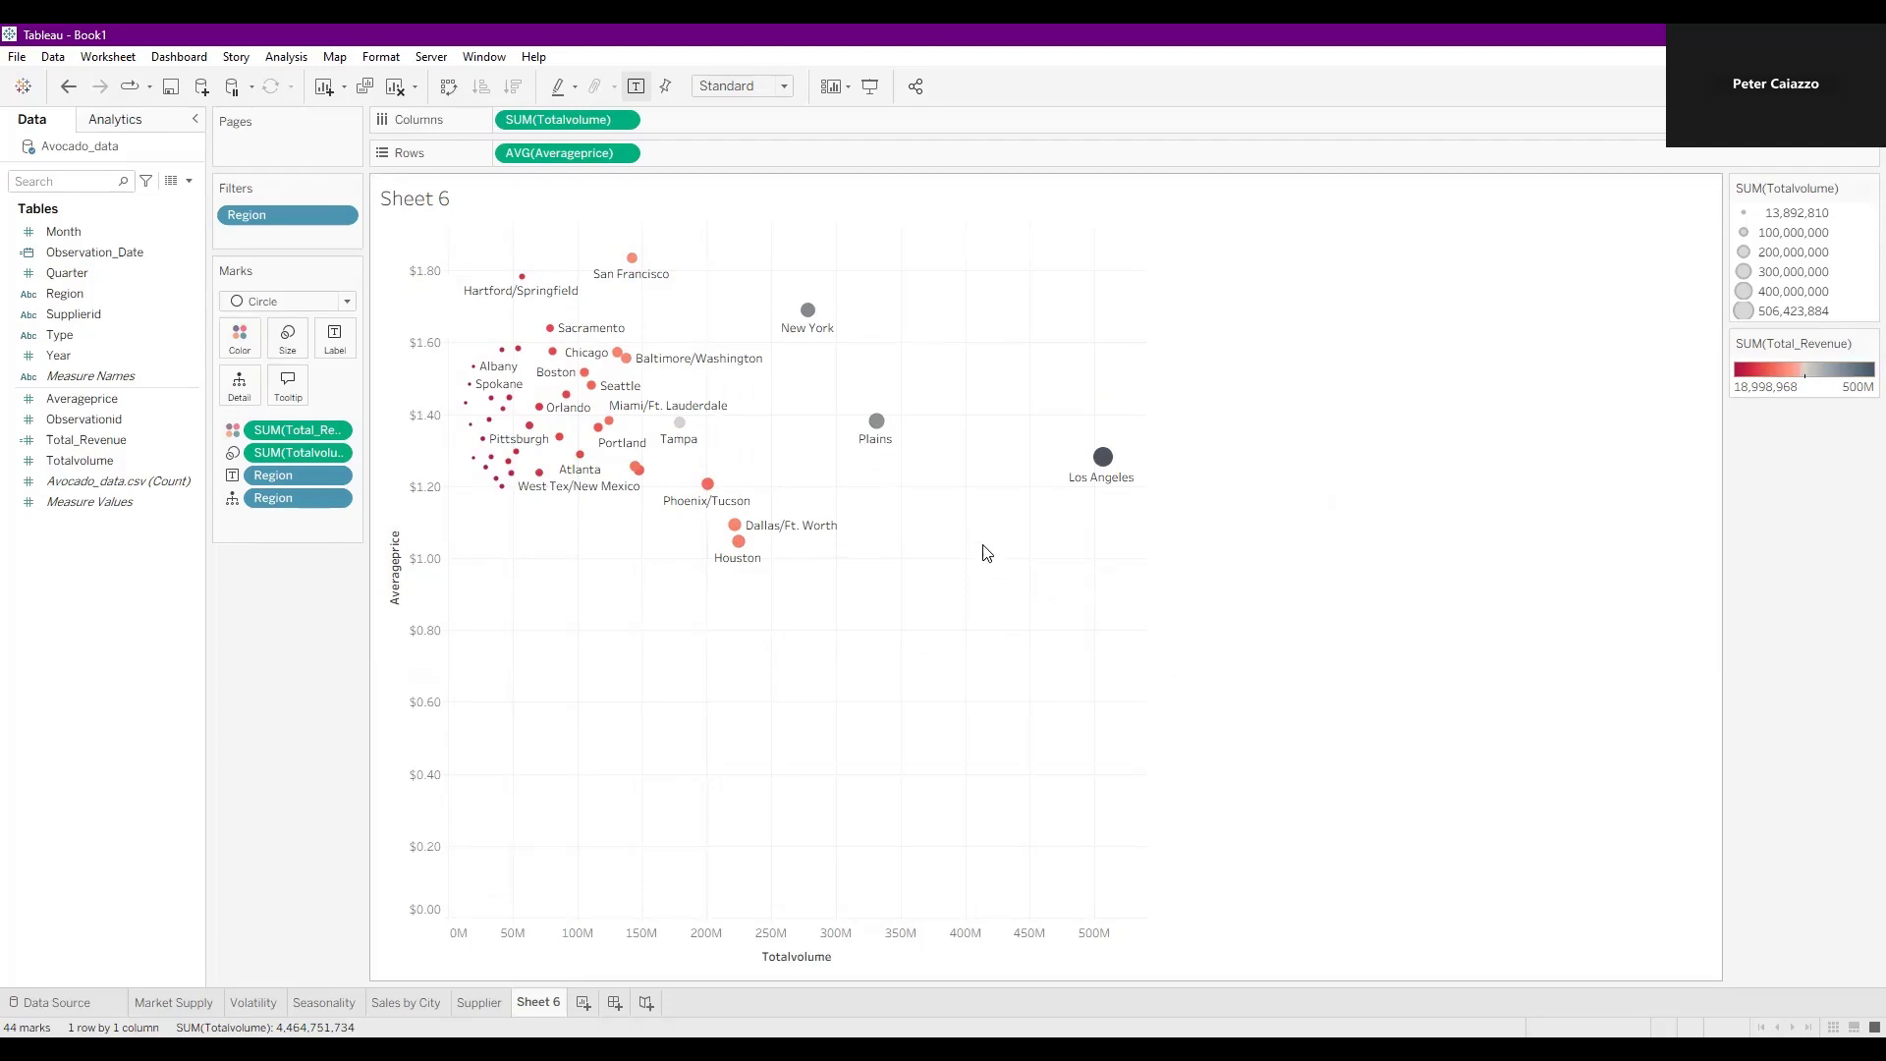
Convert the scatter plot into a packed bubbles chart.
{"action": "key", "text": "ctrl+1"}
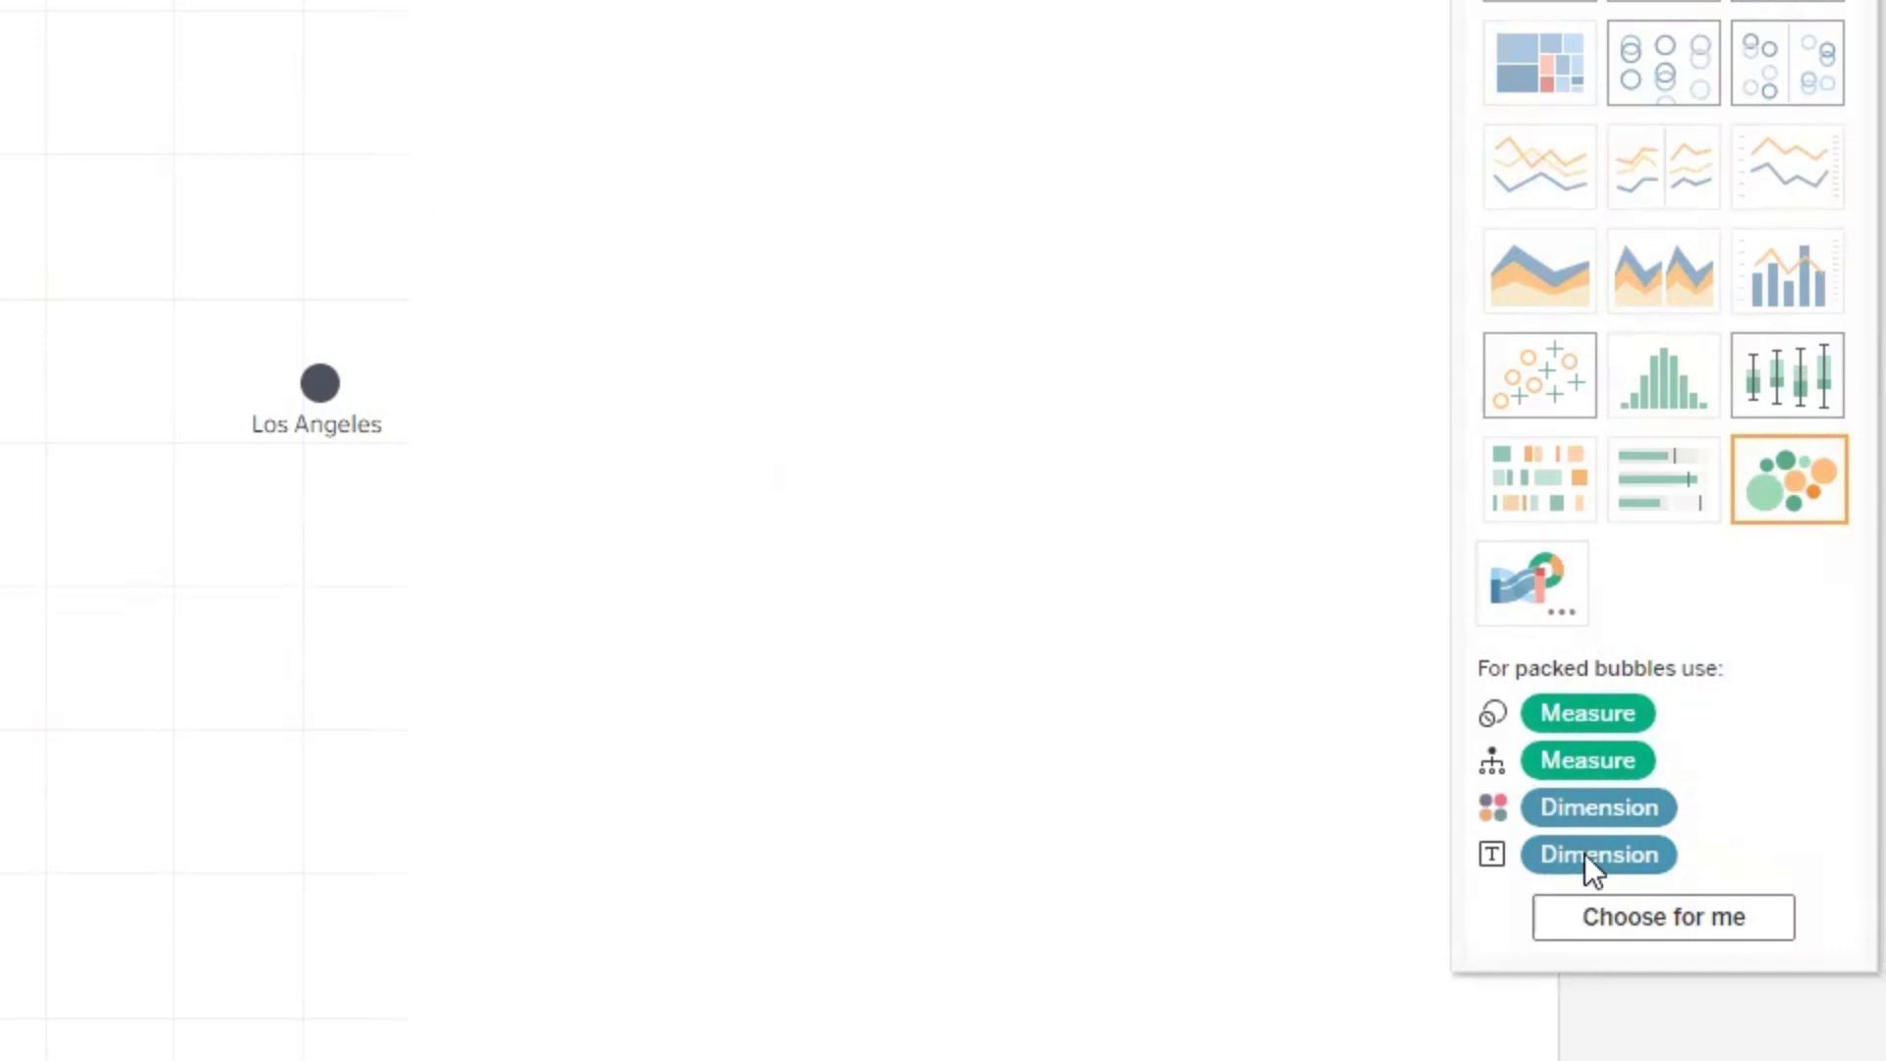
{"action": "left_click", "coordinate": [1653, 921]}
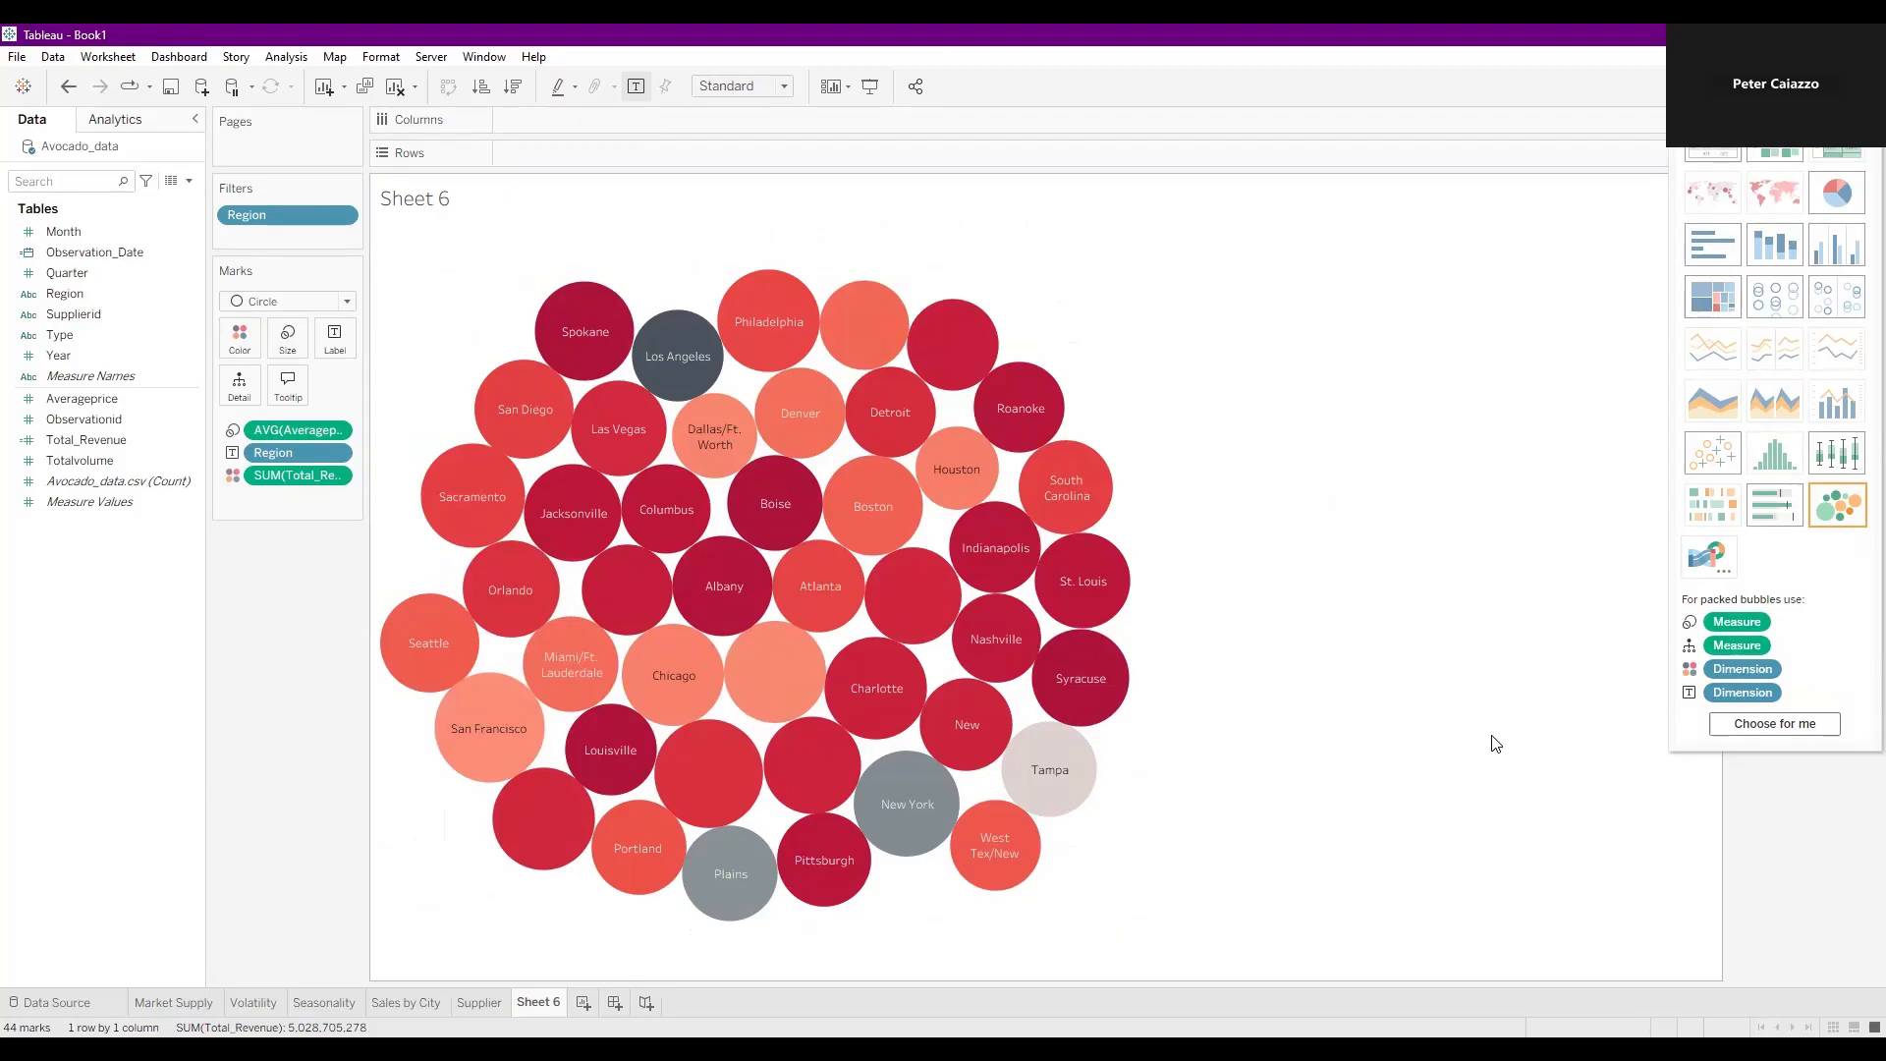
{"action": "mouse_move", "coordinate": [842, 600]}
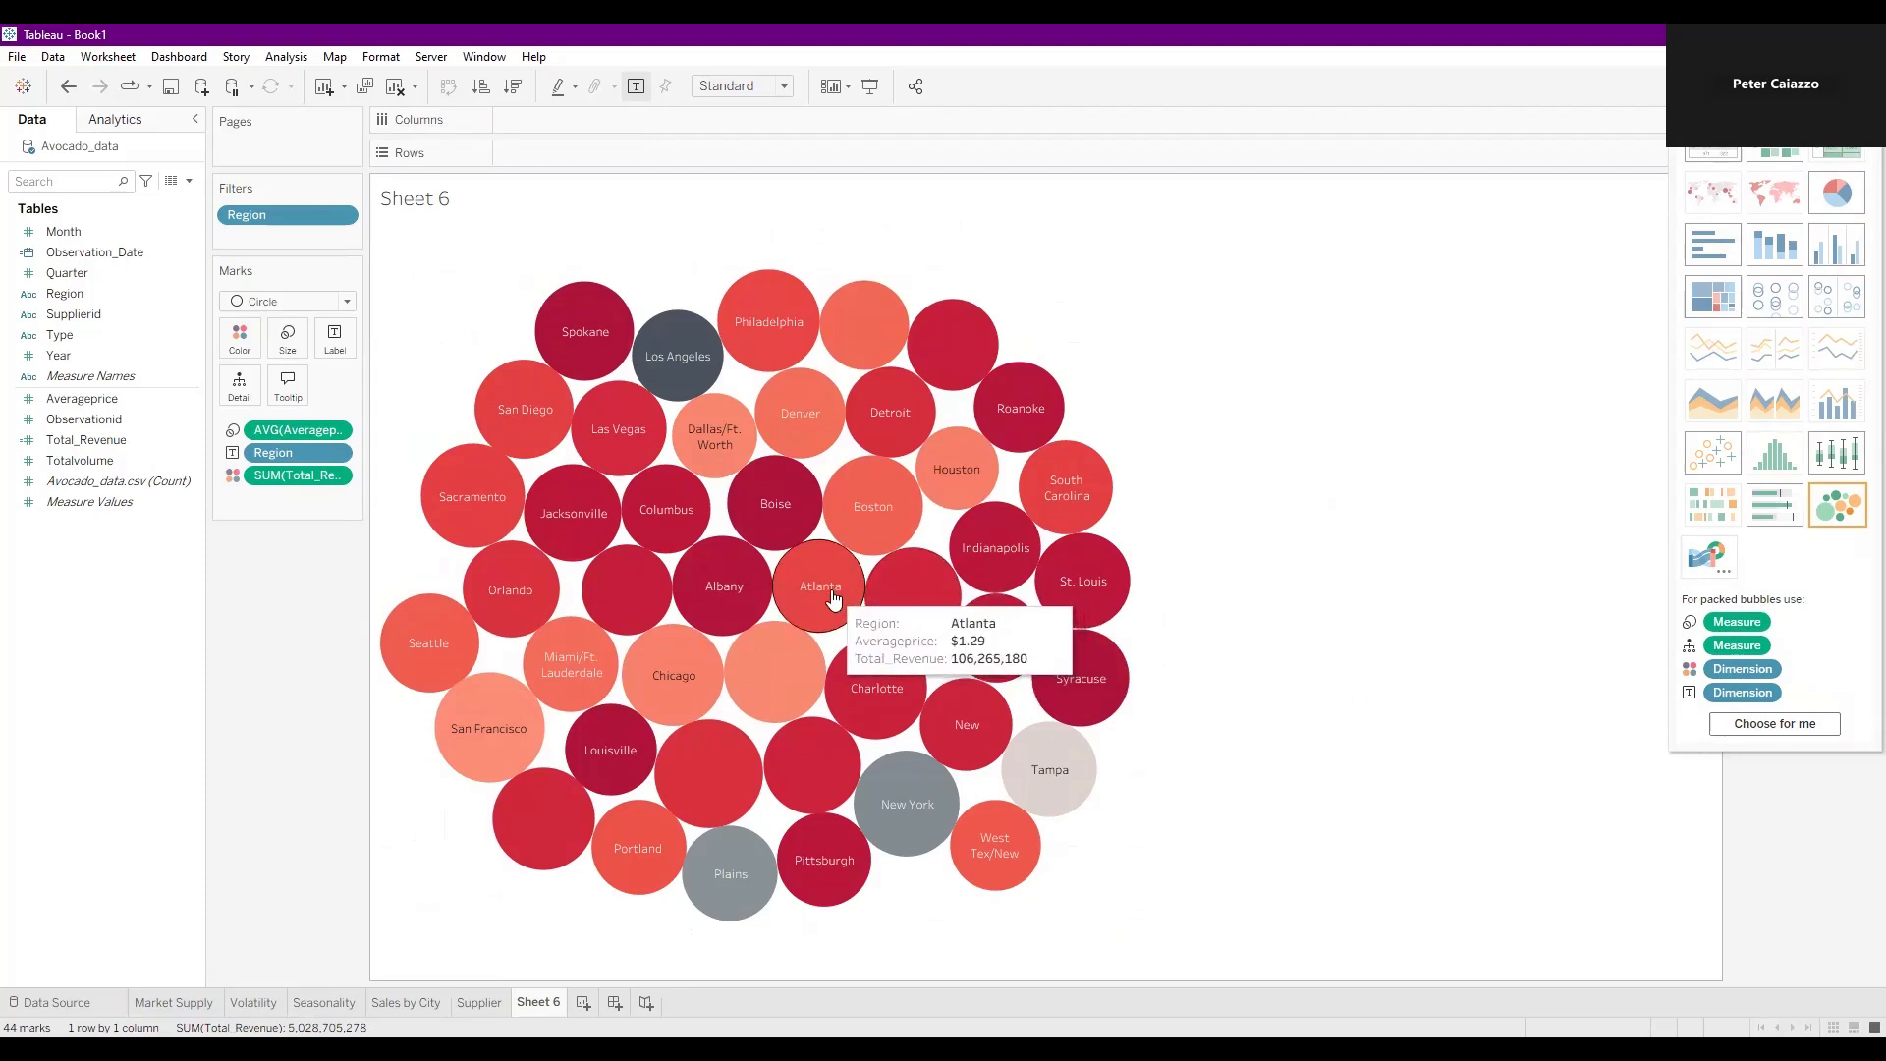
{"action": "mouse_move", "coordinate": [777, 513]}
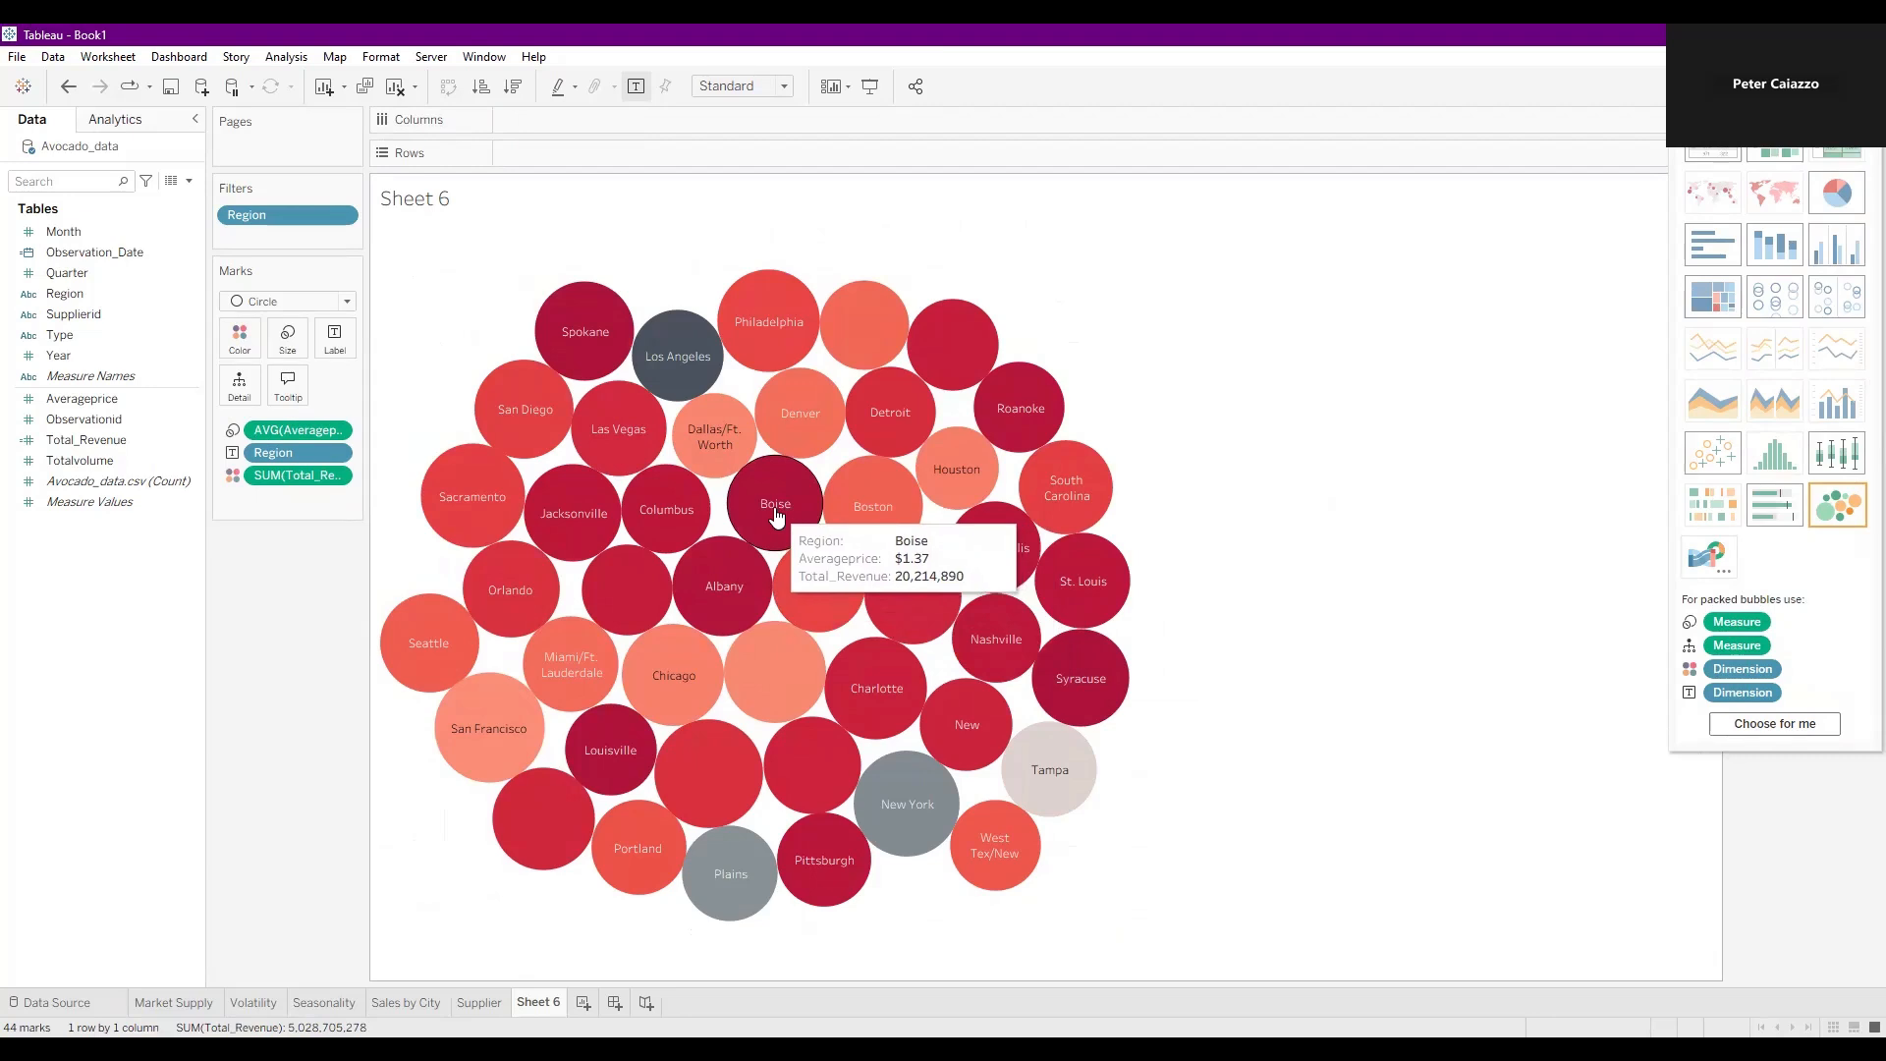
{"action": "mouse_move", "coordinate": [742, 580]}
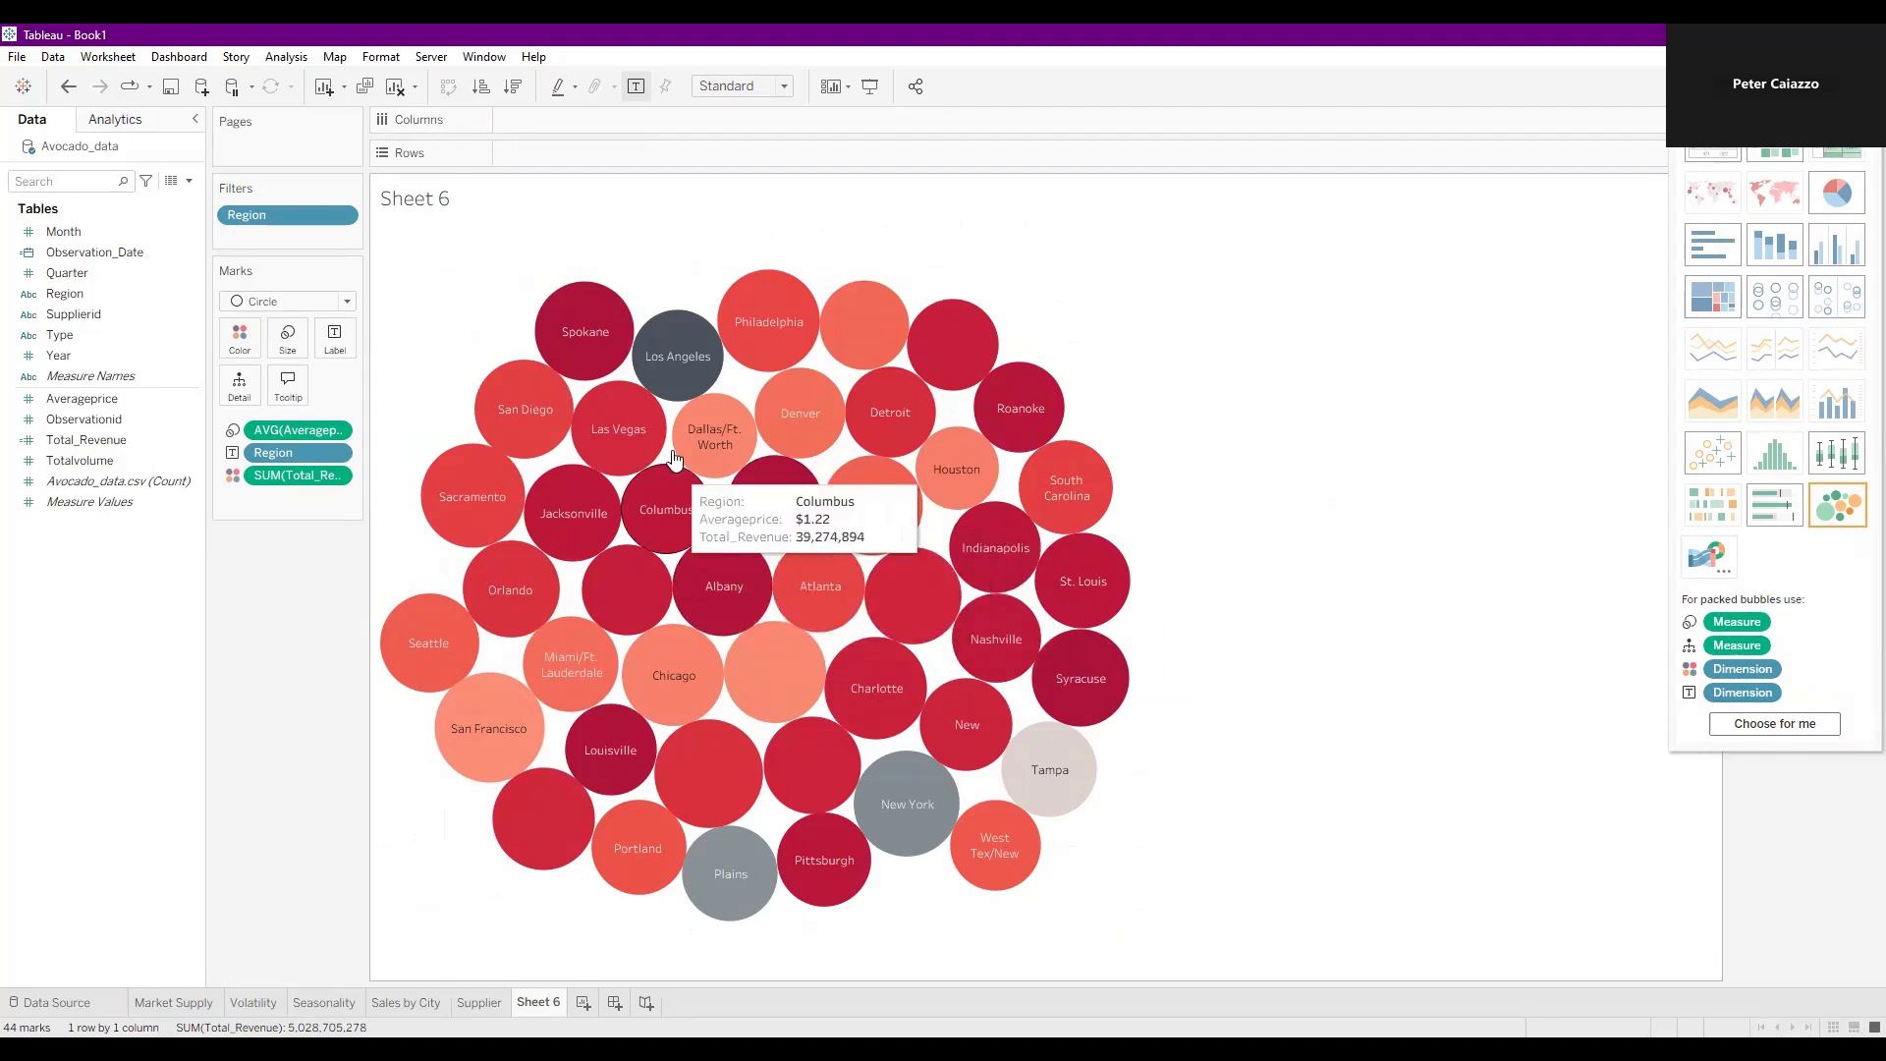
{"action": "mouse_move", "coordinate": [673, 372]}
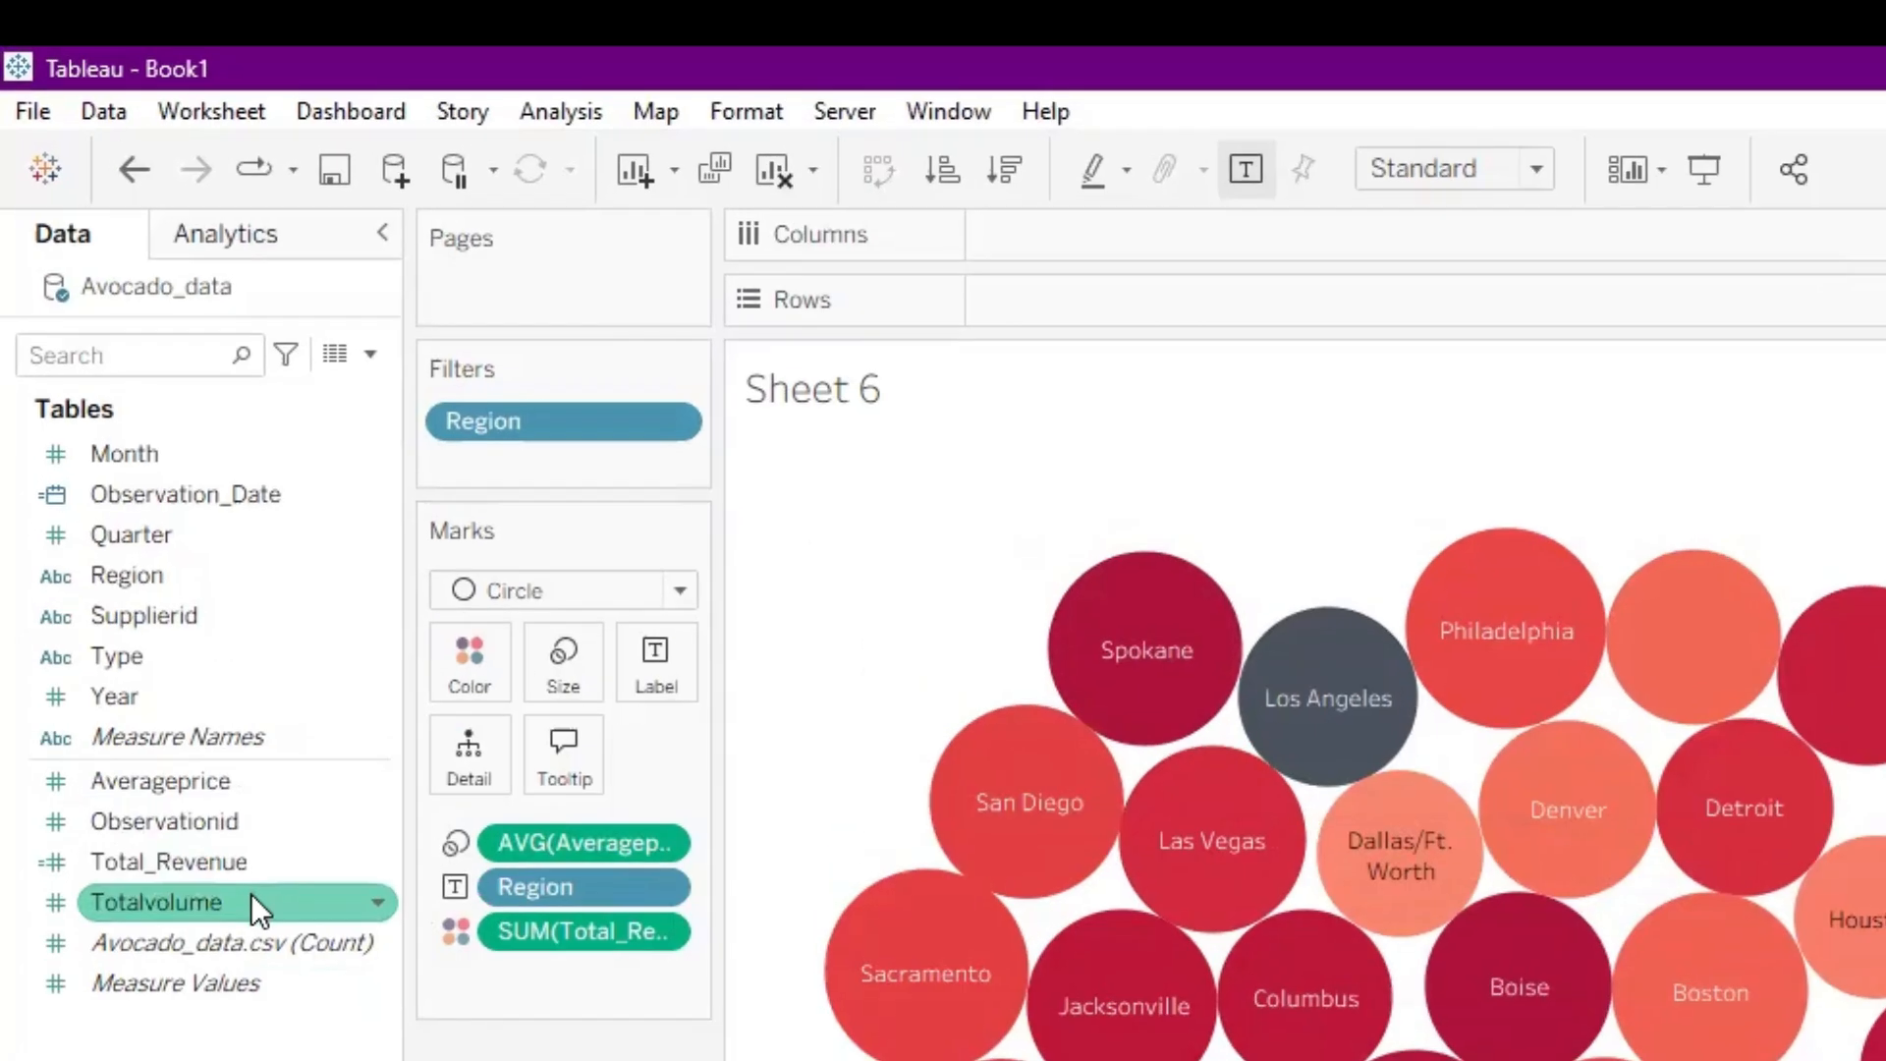
Size the packed bubbles by Totalvolume in place of the average price.
{"action": "left_click_drag", "start_coordinate": [607, 672], "coordinate": [592, 712]}
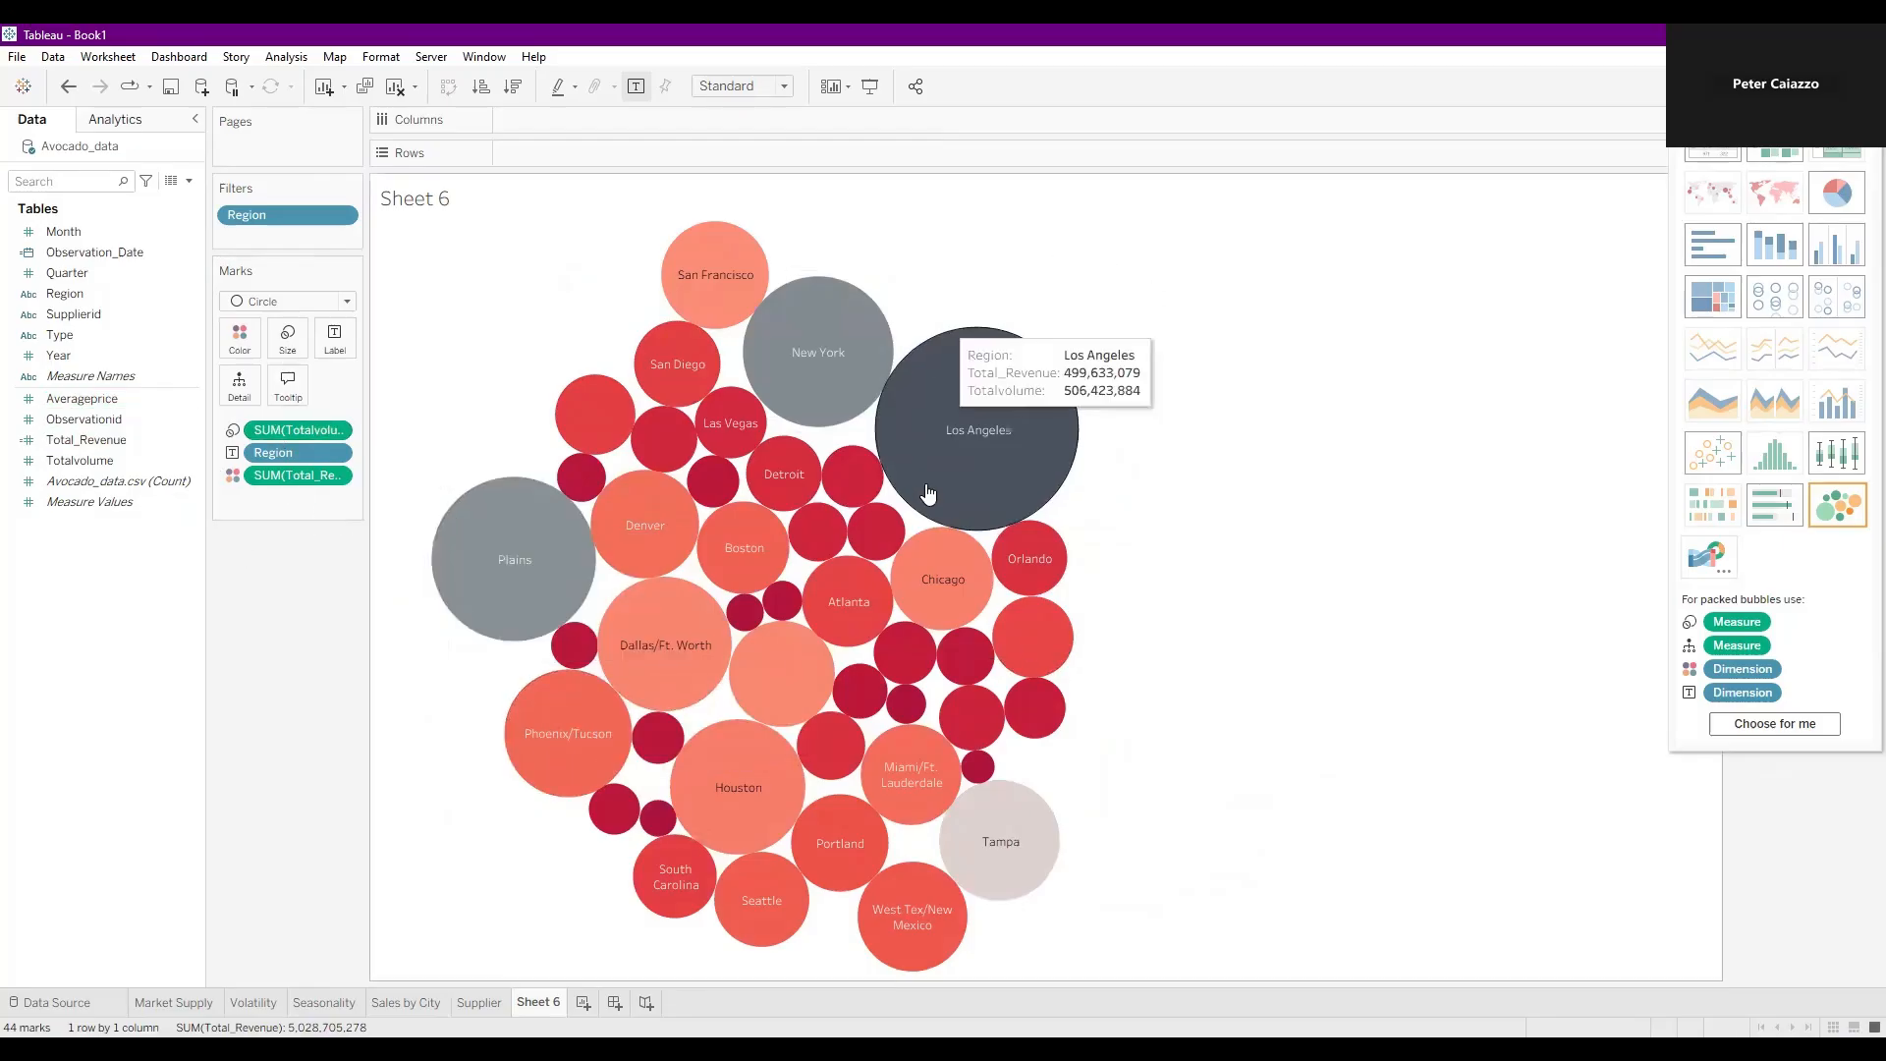
{"action": "mouse_move", "coordinate": [968, 358]}
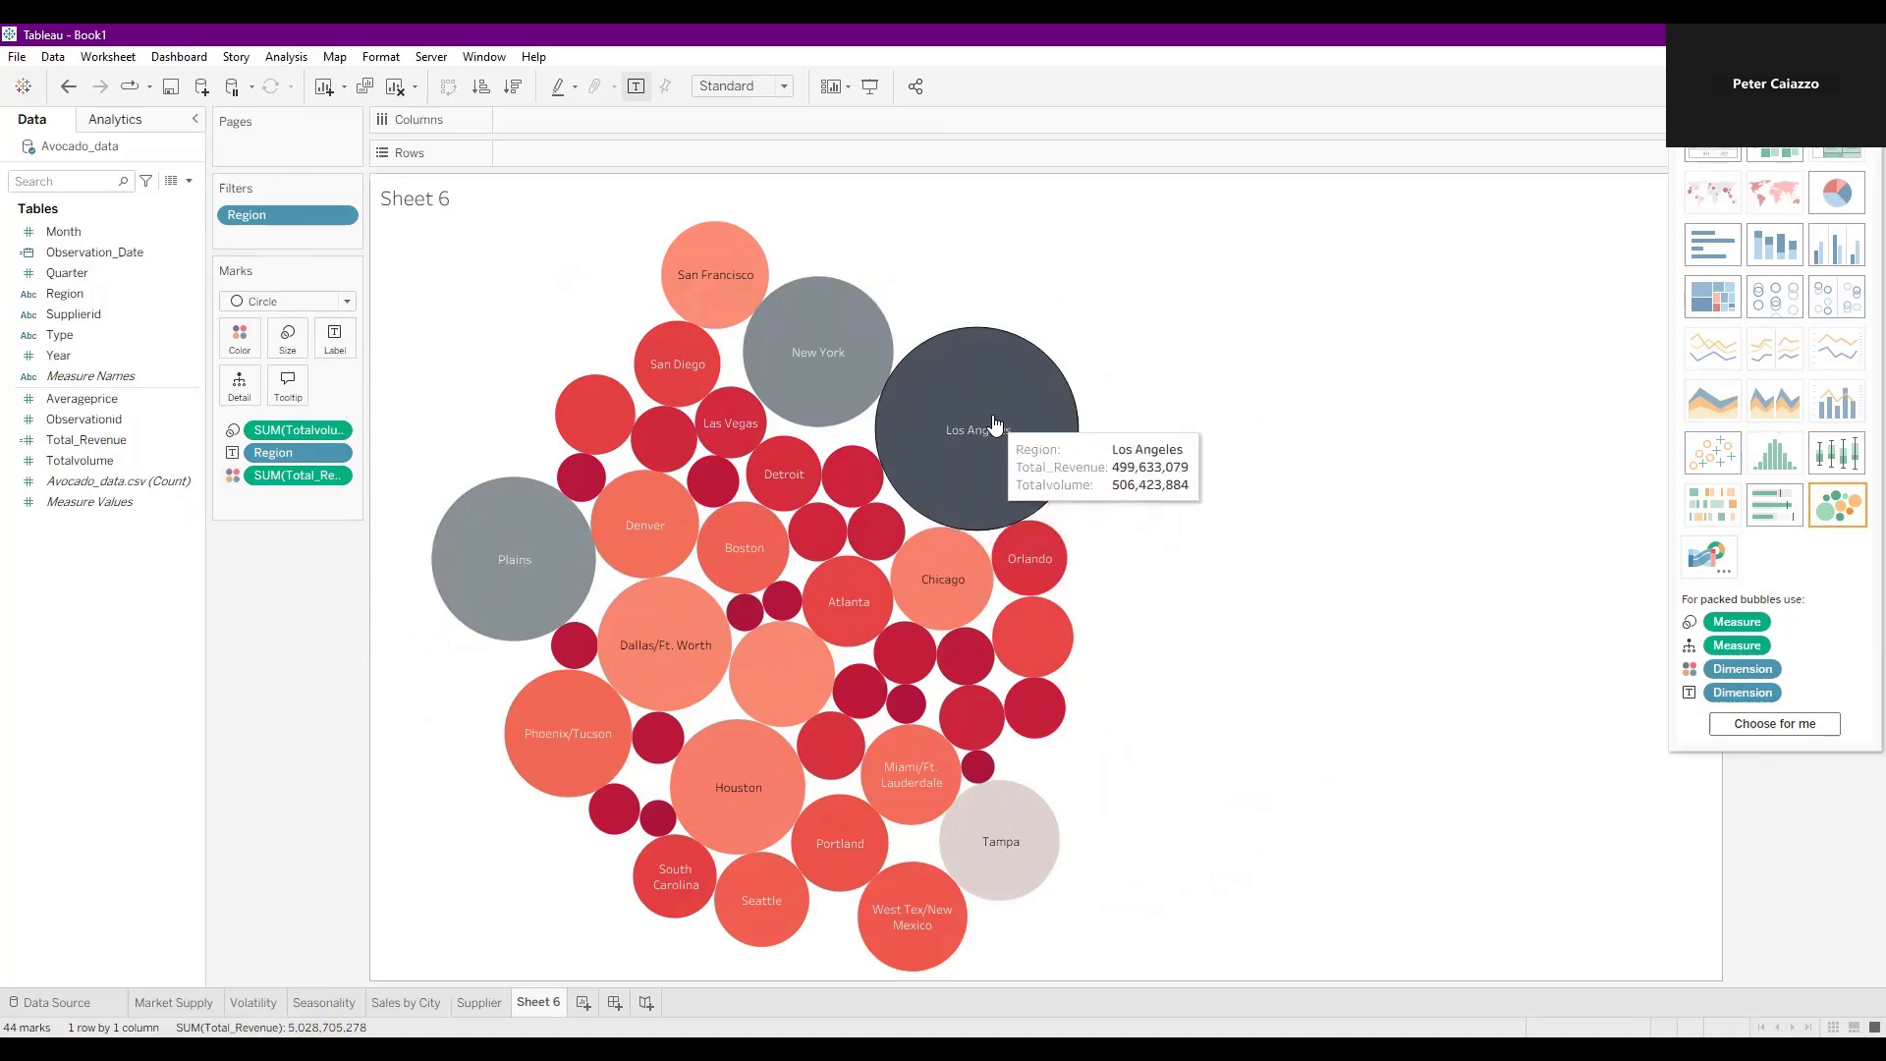
{"action": "mouse_move", "coordinate": [815, 385]}
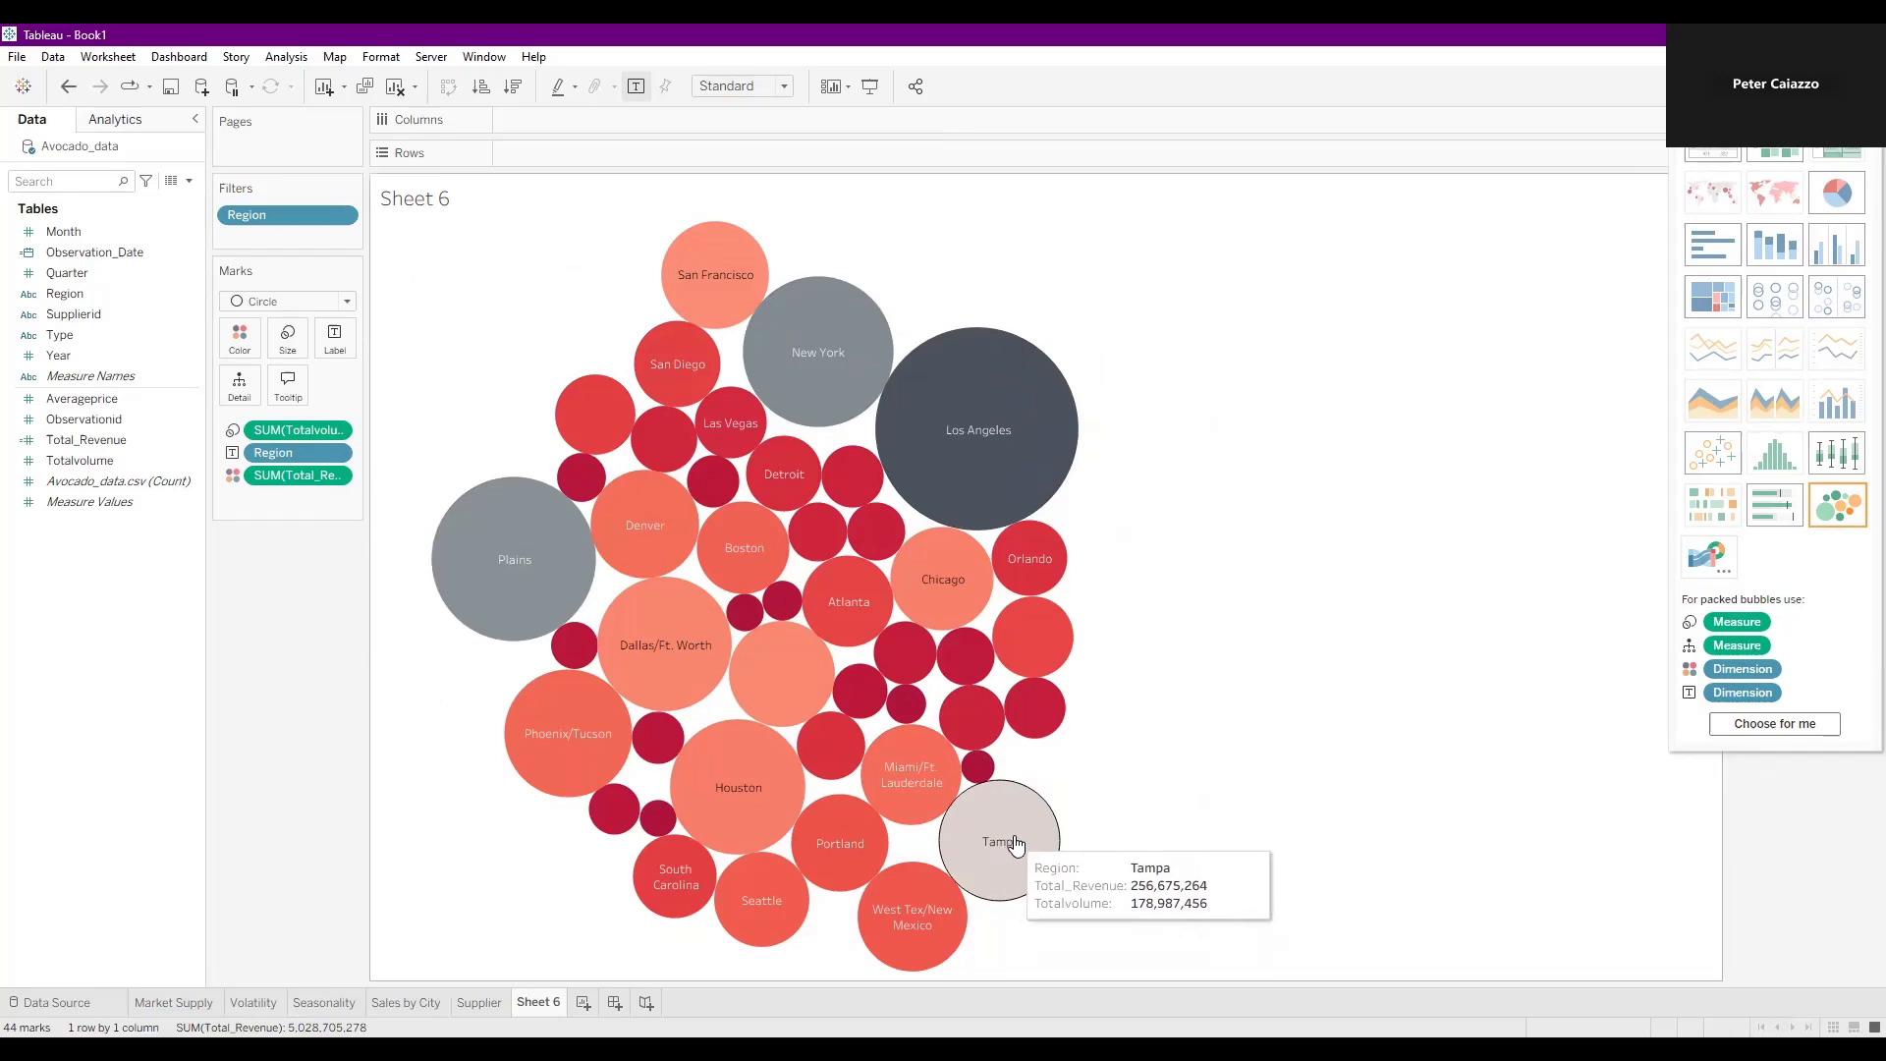